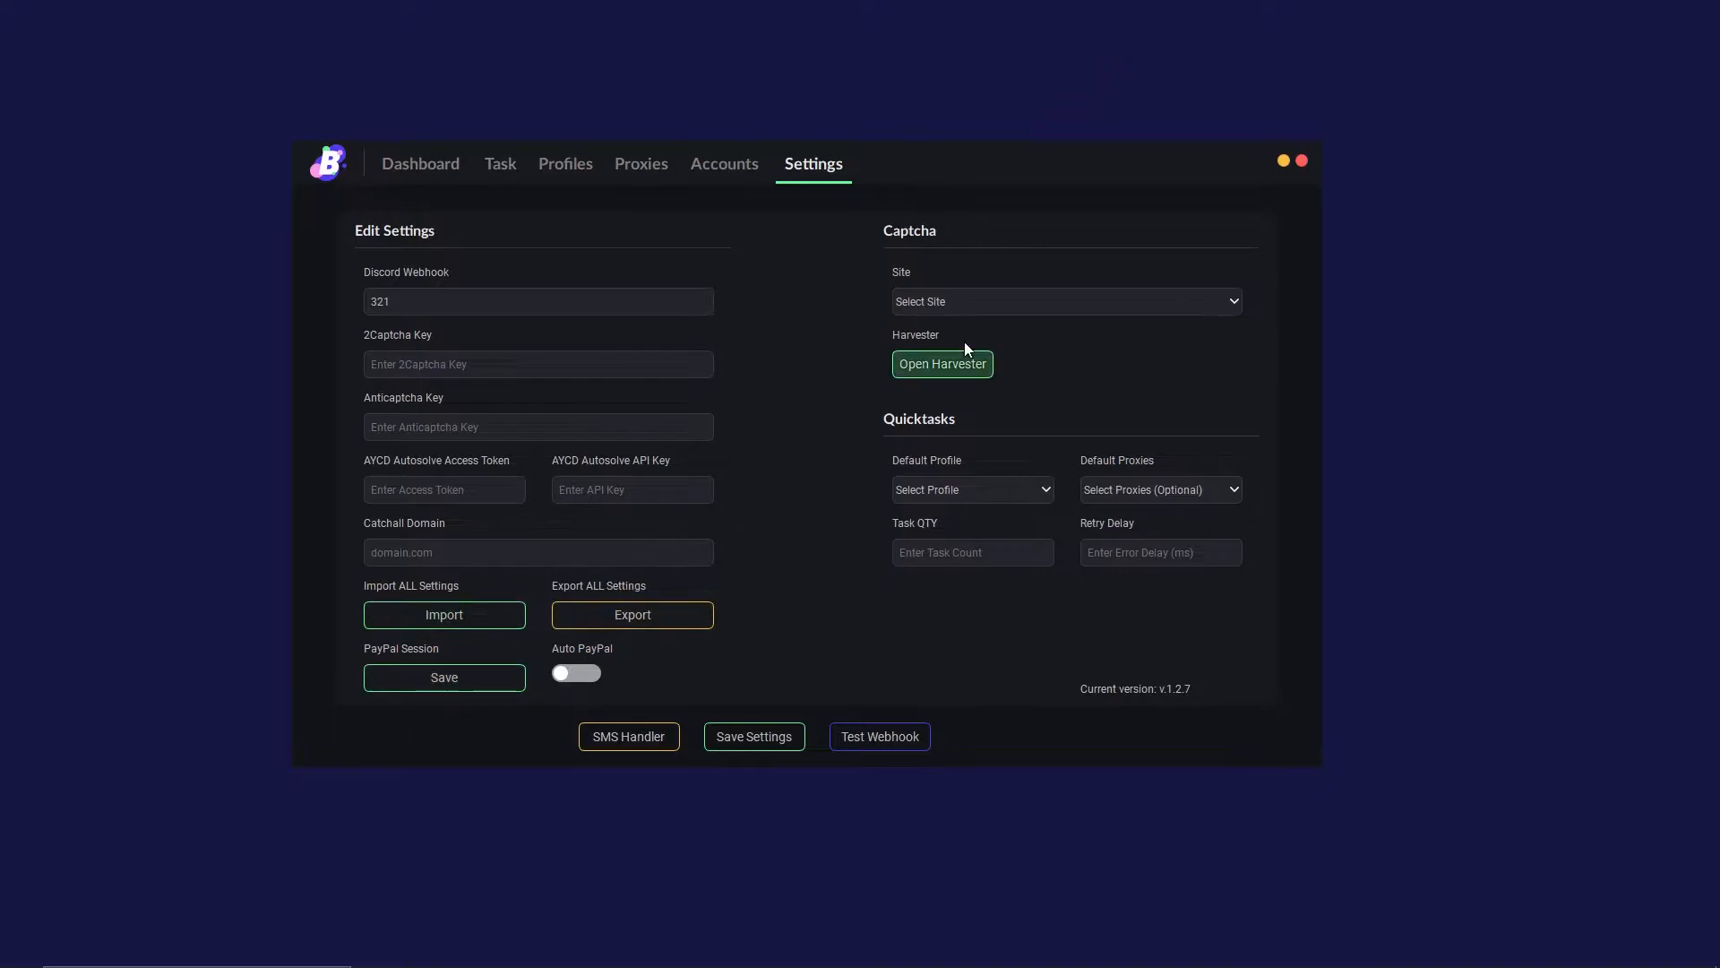
- Glance at the captcha site list without choosing a site, then move to the Accounts page
{"action": "left_click", "coordinate": [1043, 303]}
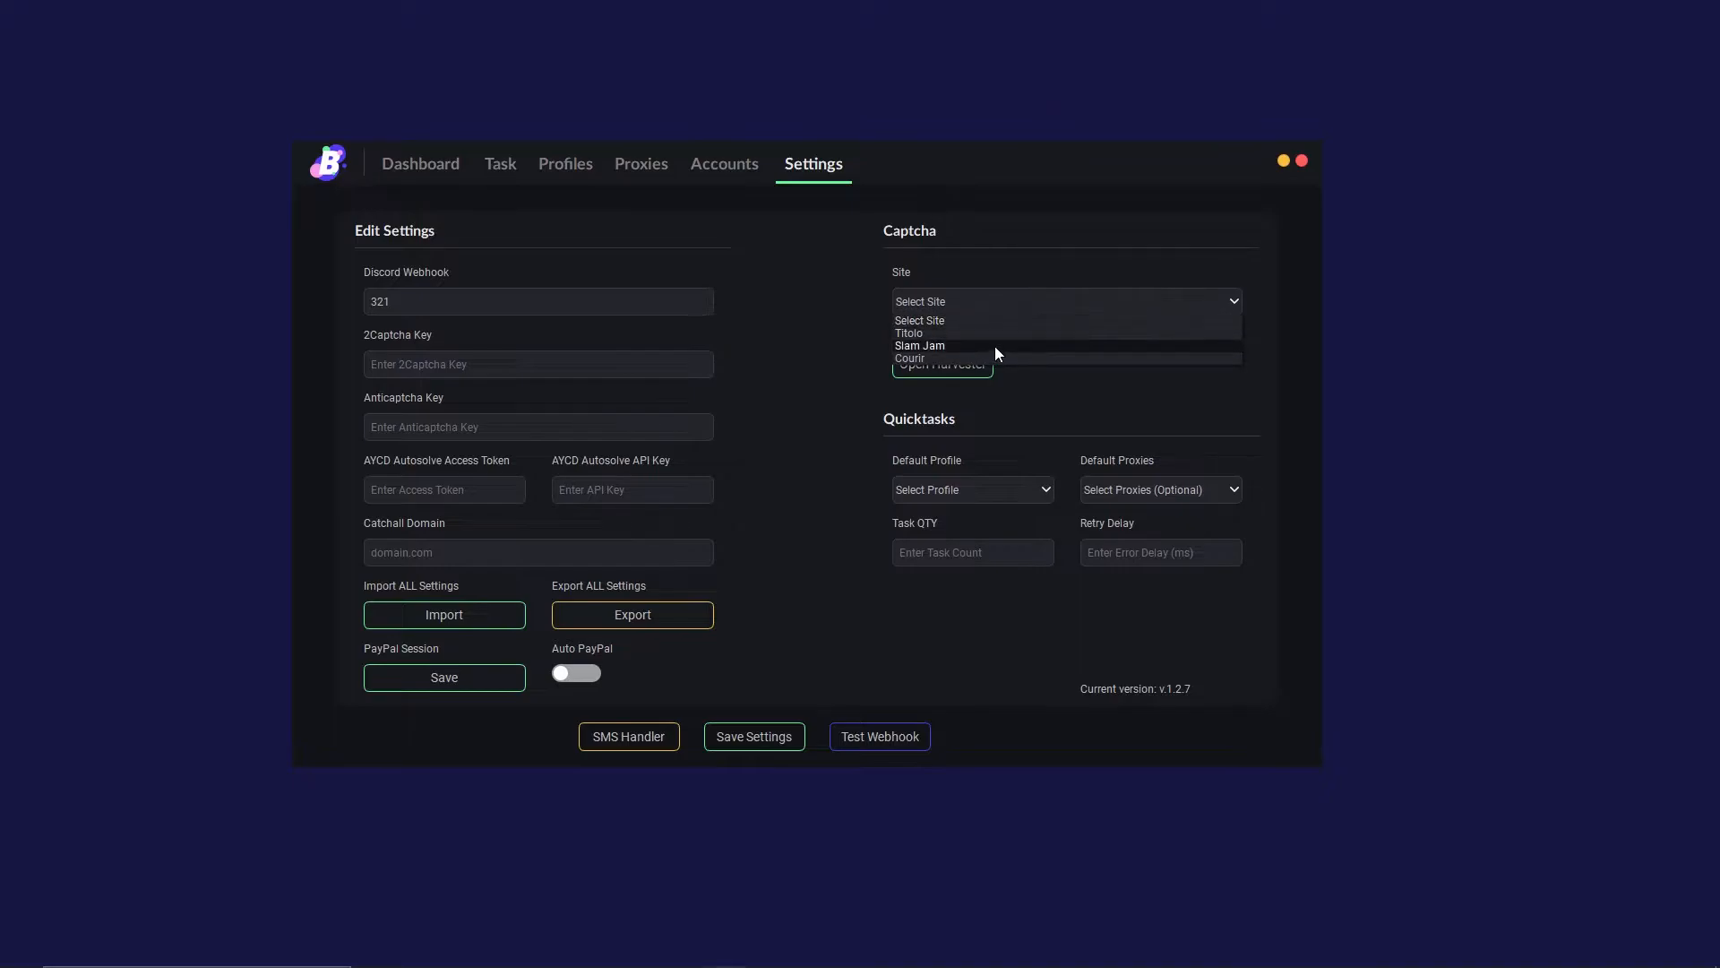
{"action": "left_click", "coordinate": [916, 312]}
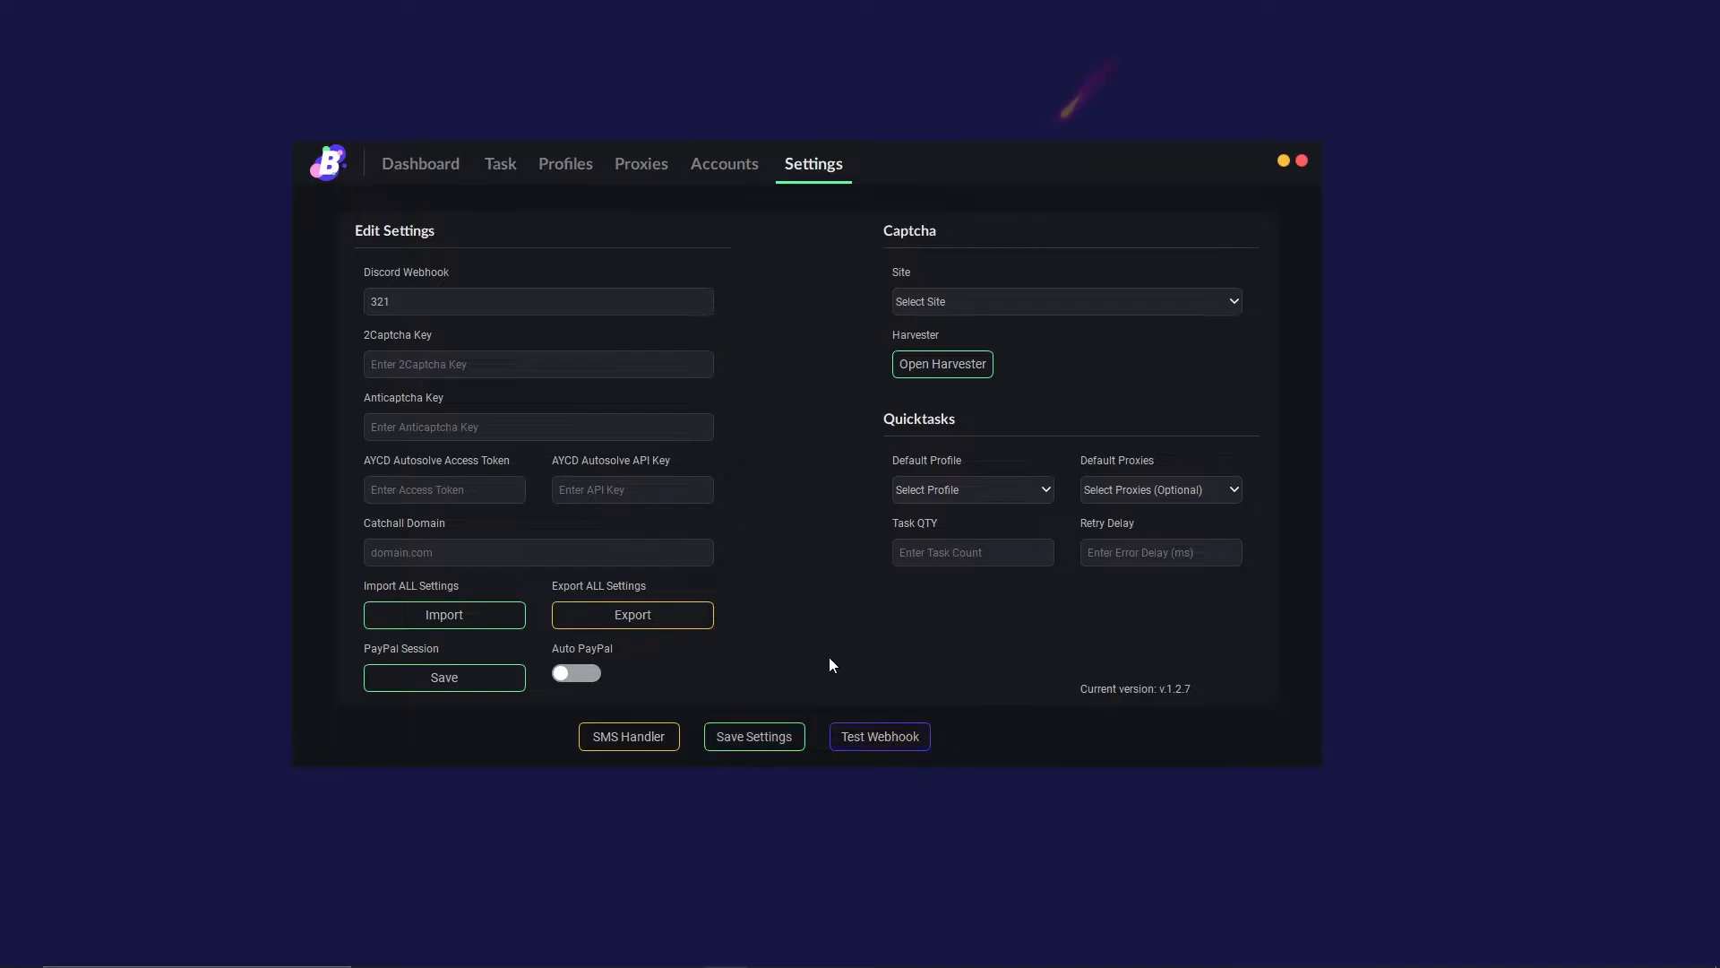
{"action": "left_click", "coordinate": [724, 163]}
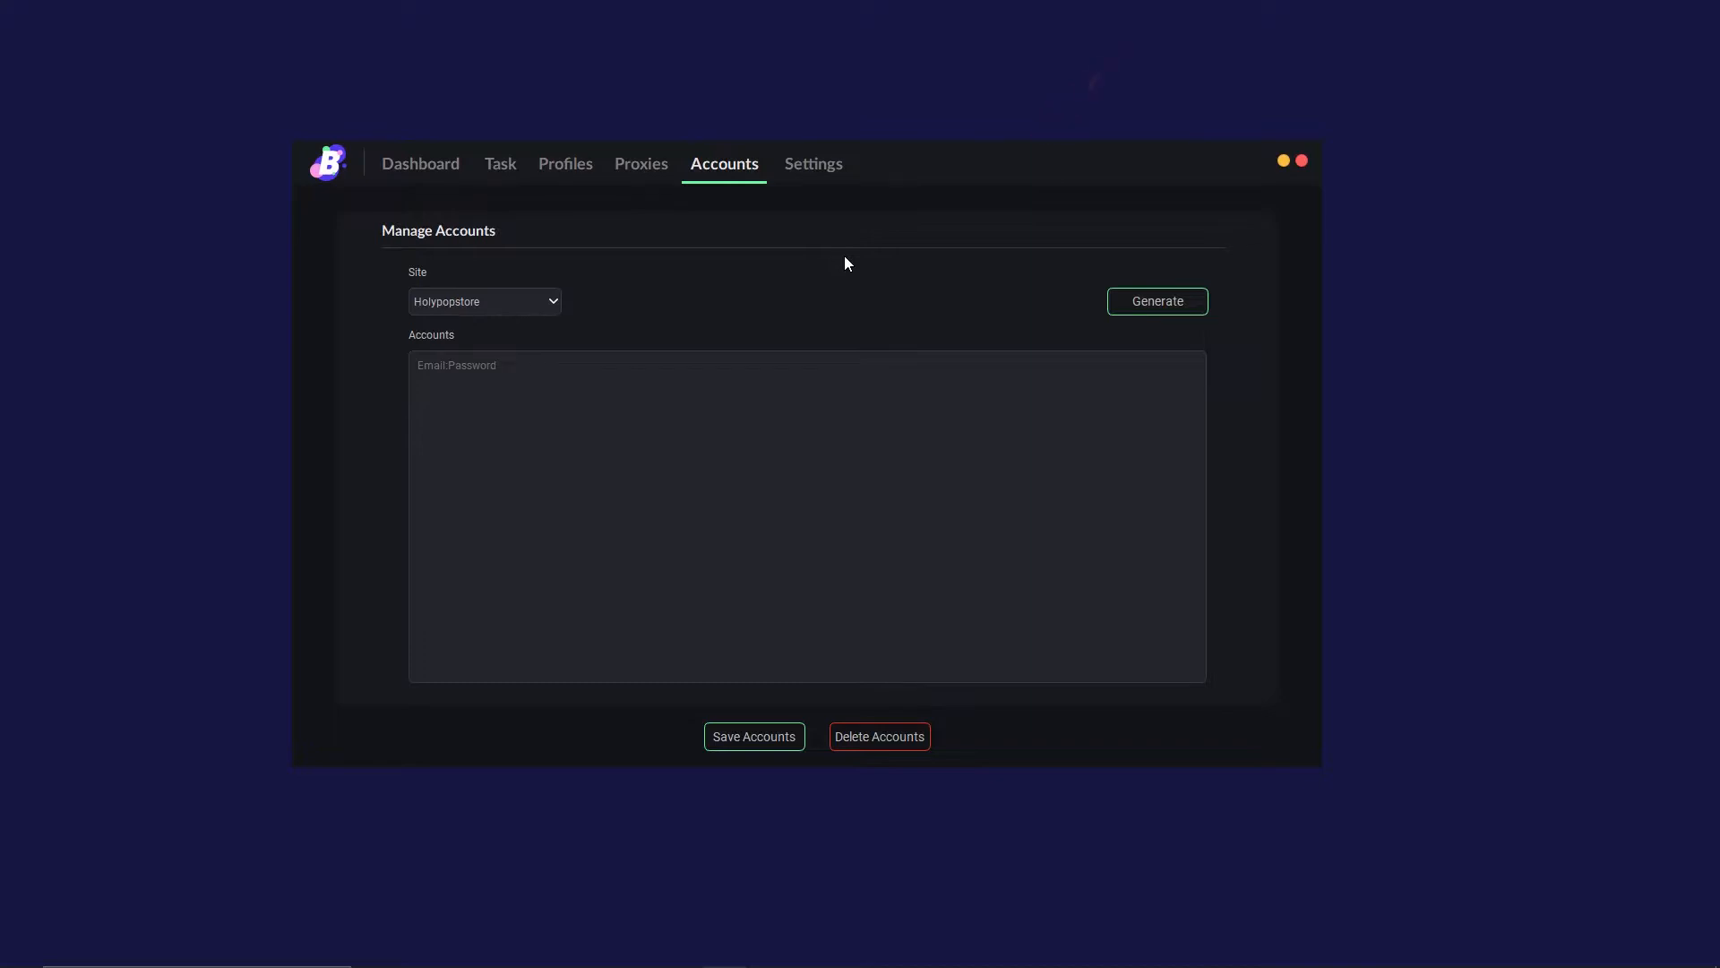
- Keep Holypopstore as the account site and look over the account generator's profile and site lists unchanged
{"action": "left_click", "coordinate": [526, 301]}
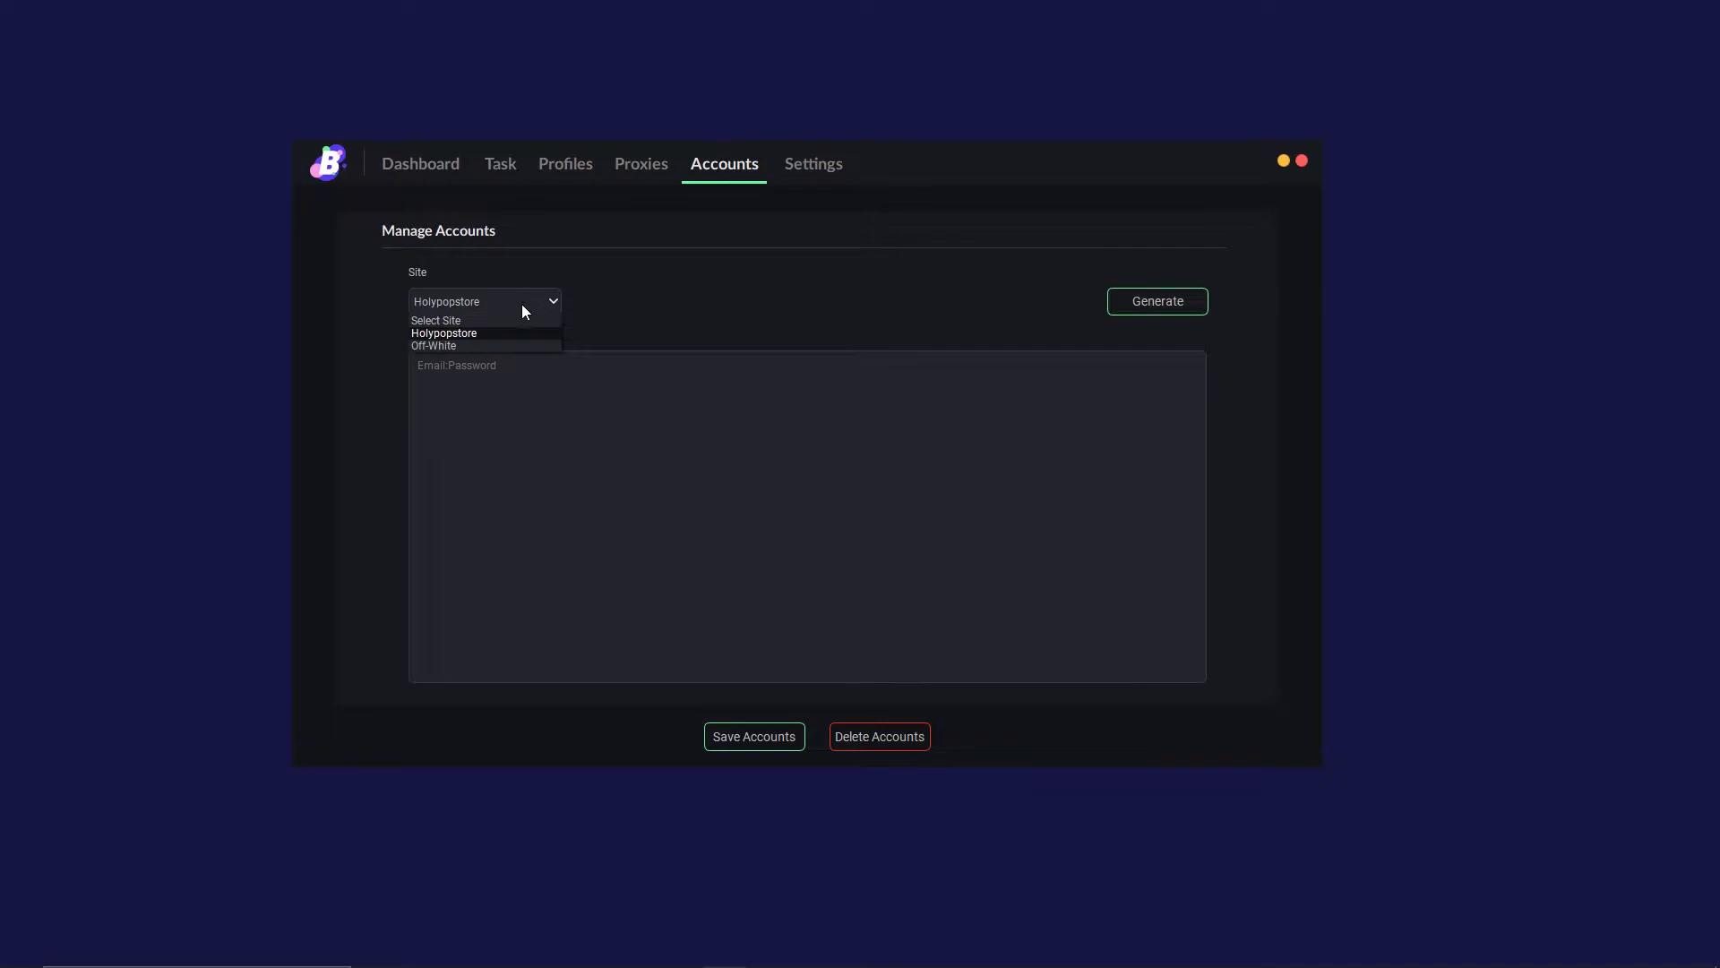
{"action": "left_click", "coordinate": [444, 333]}
{"action": "left_click", "coordinate": [542, 379]}
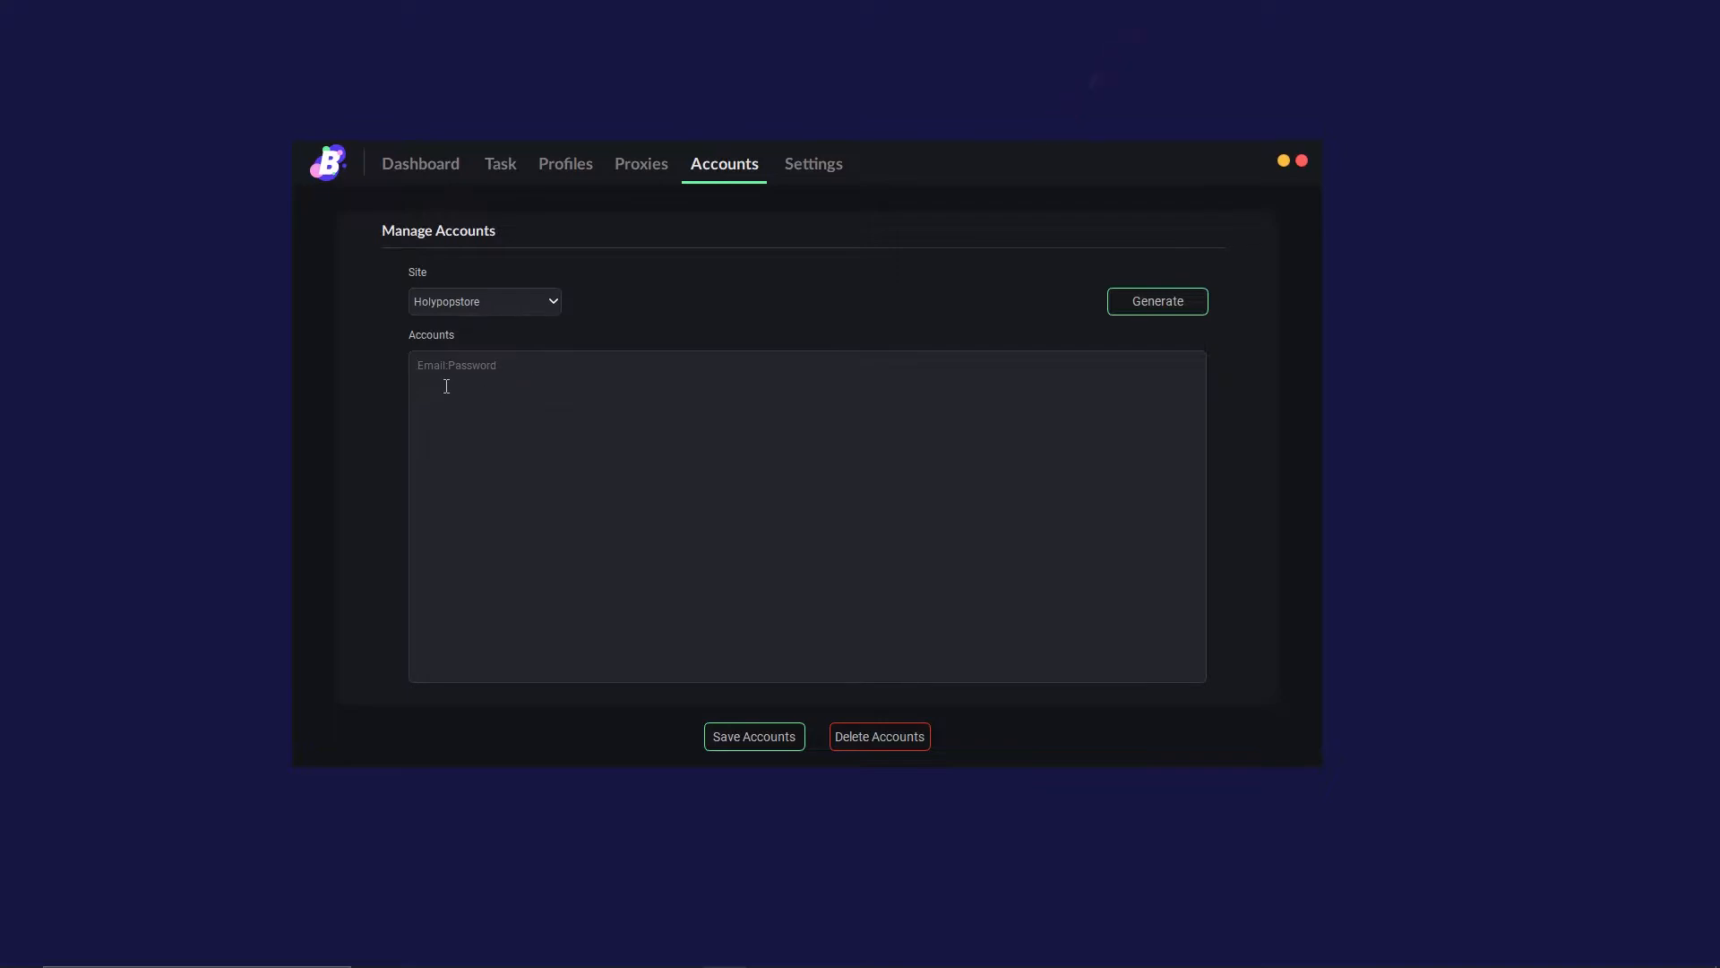
{"action": "left_click", "coordinate": [1135, 299]}
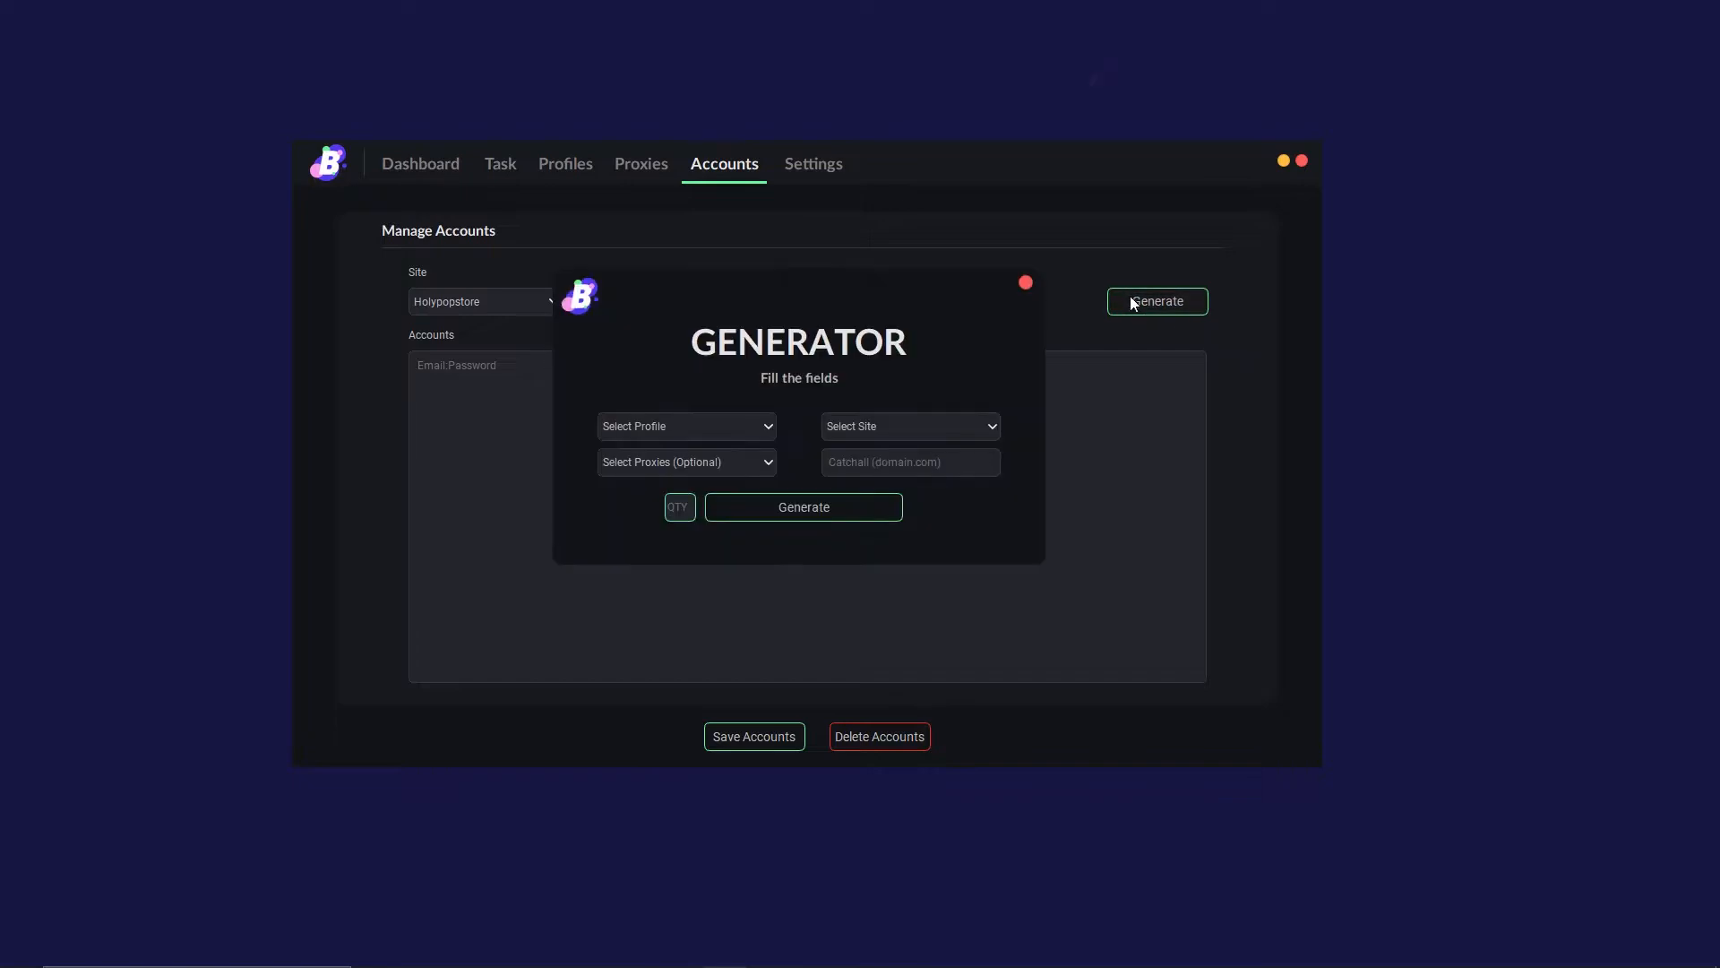
{"action": "left_click", "coordinate": [685, 427]}
{"action": "left_click", "coordinate": [685, 426]}
{"action": "left_click", "coordinate": [912, 425]}
{"action": "left_click", "coordinate": [912, 424]}
{"action": "left_click", "coordinate": [1027, 284]}
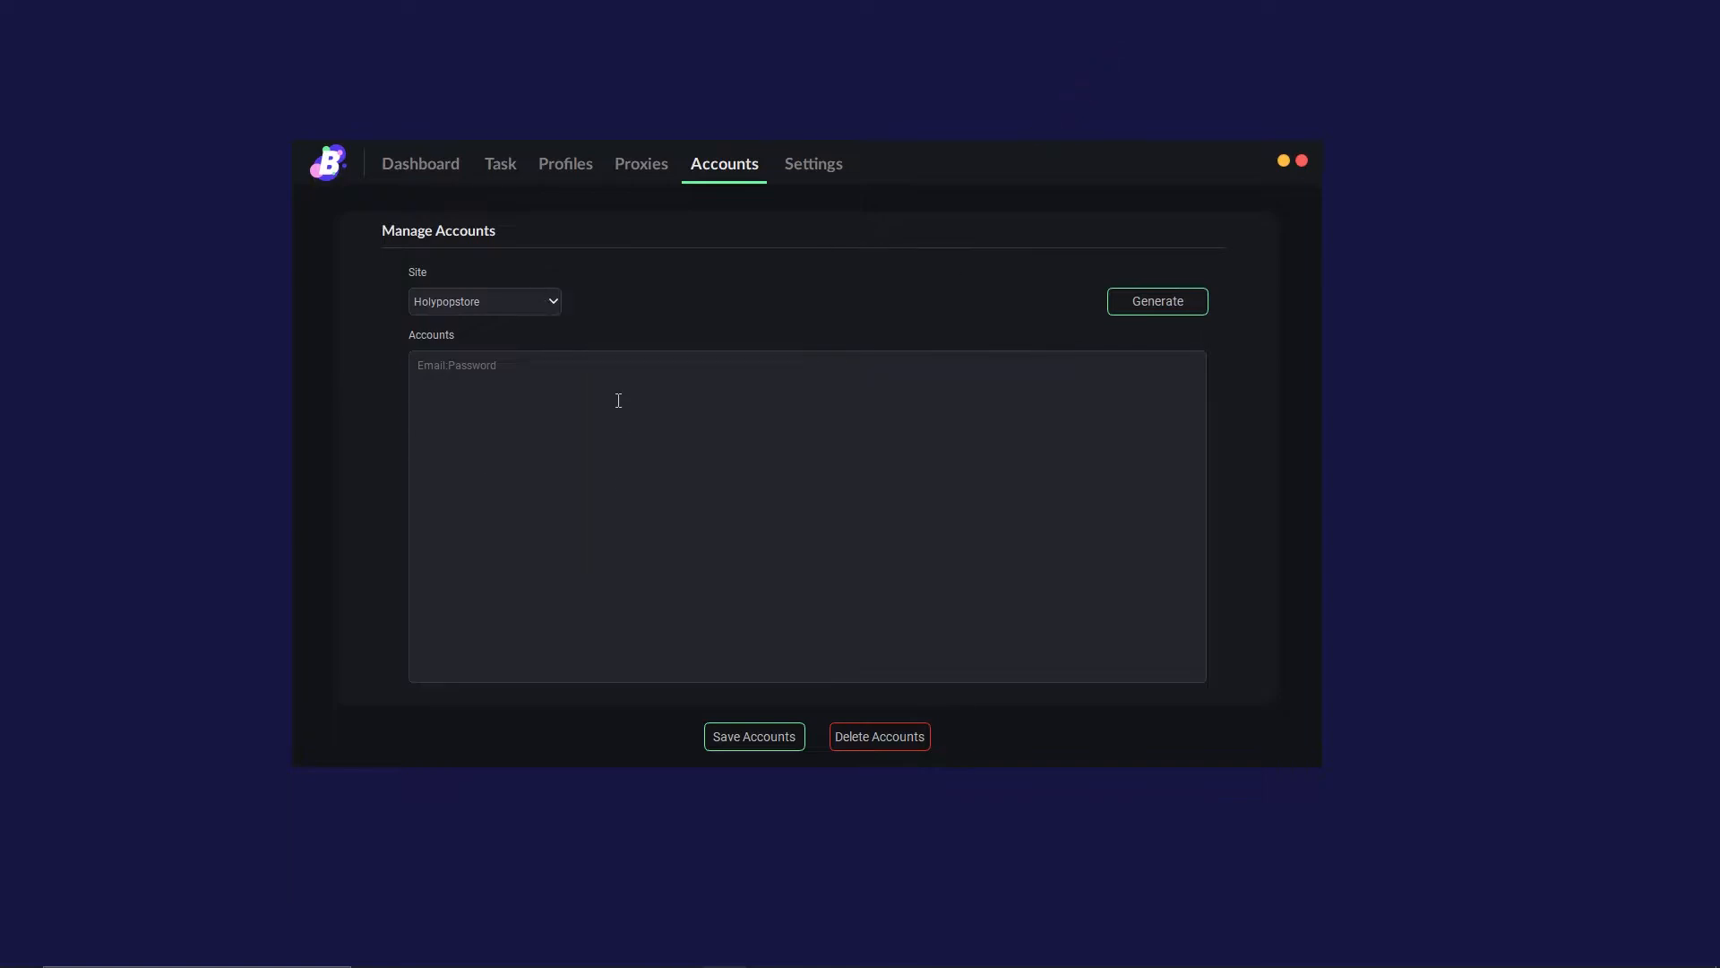
- Save the empty Holypopstore account list, dismiss the saved notice, and go to Proxies
{"action": "left_click", "coordinate": [759, 740]}
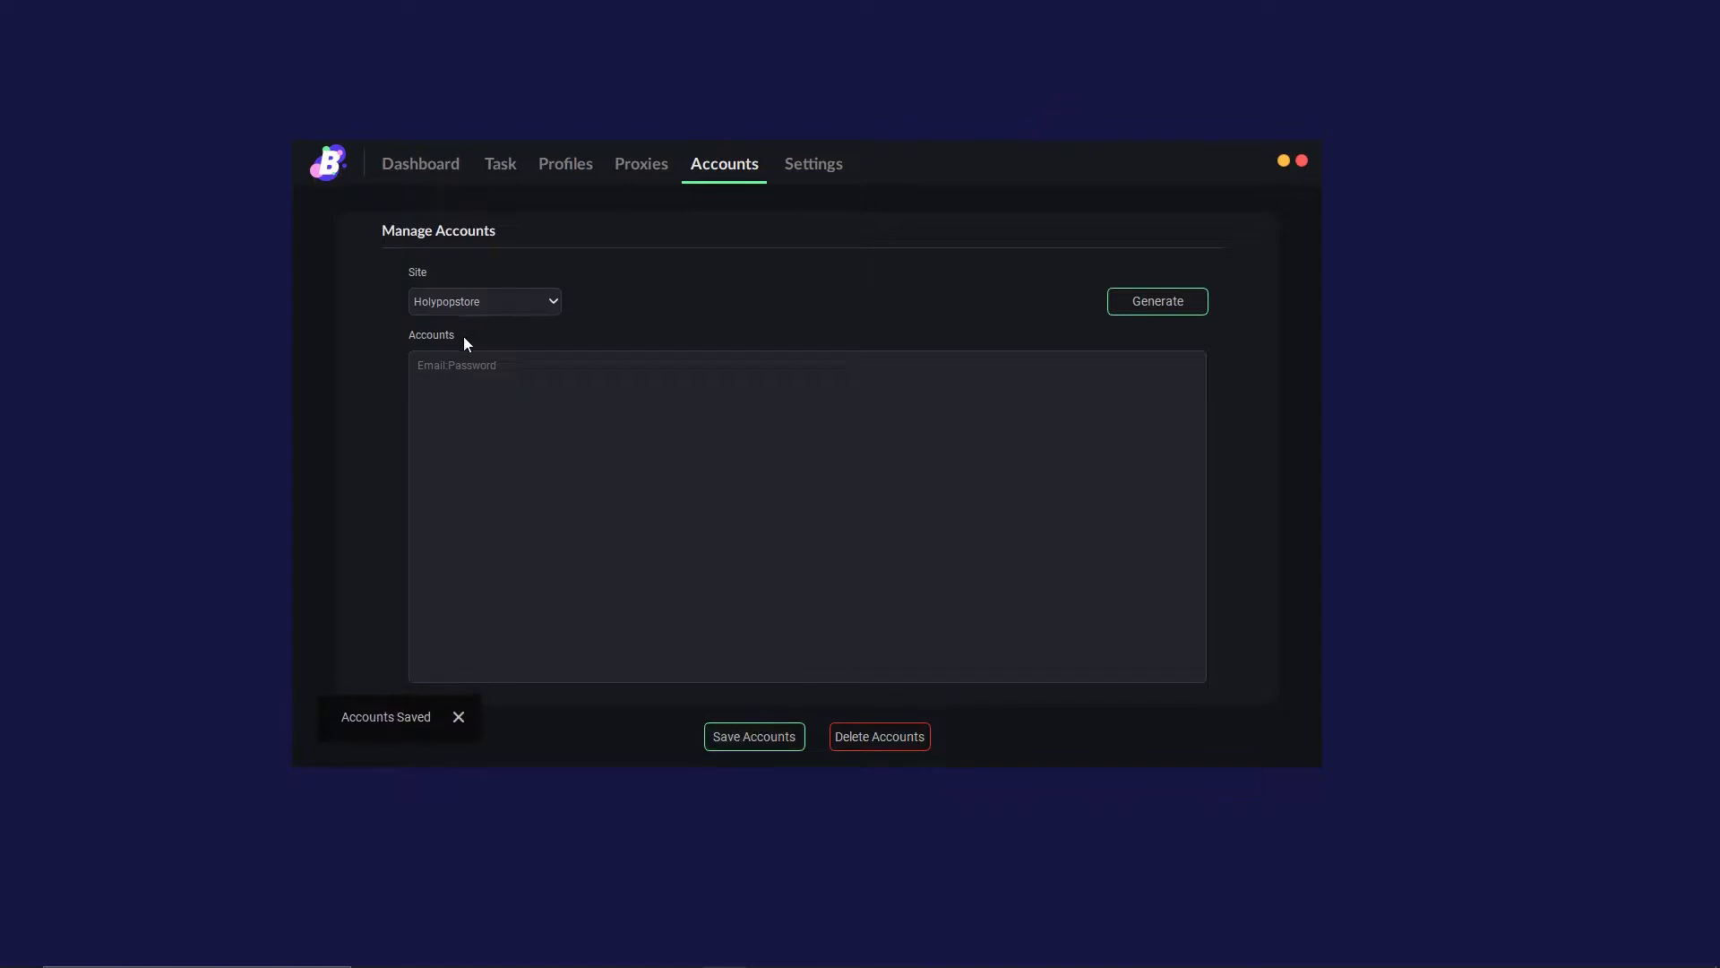
{"action": "left_click", "coordinate": [459, 720]}
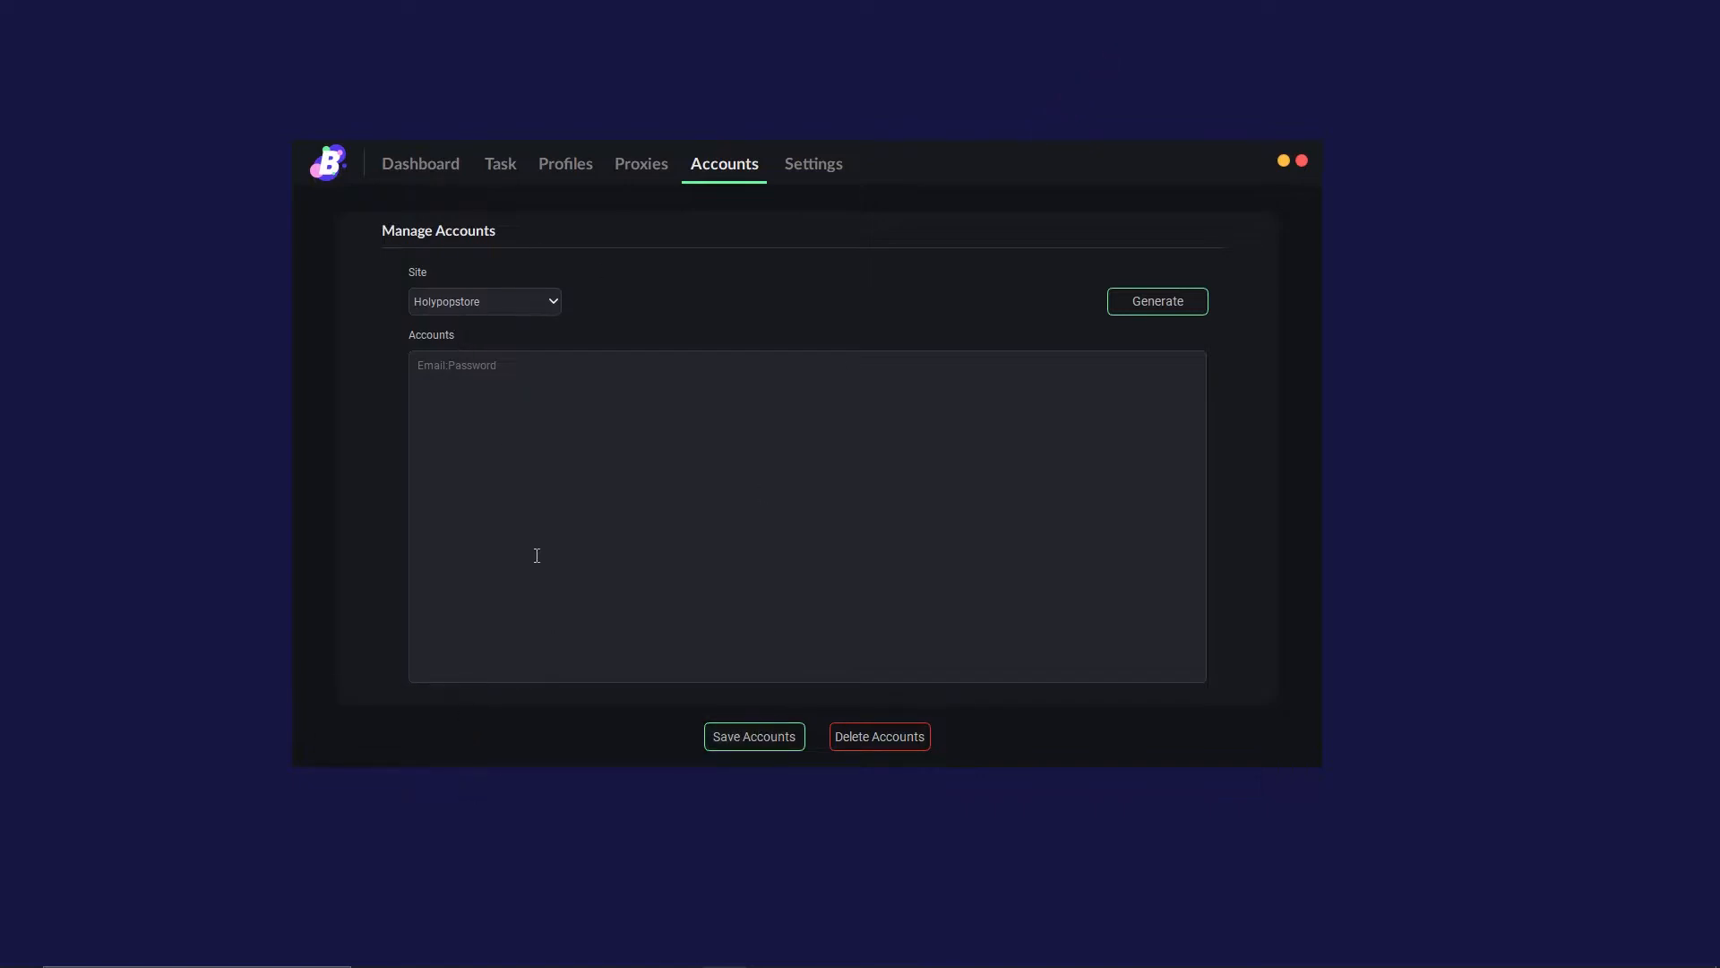
{"action": "left_click", "coordinate": [627, 167]}
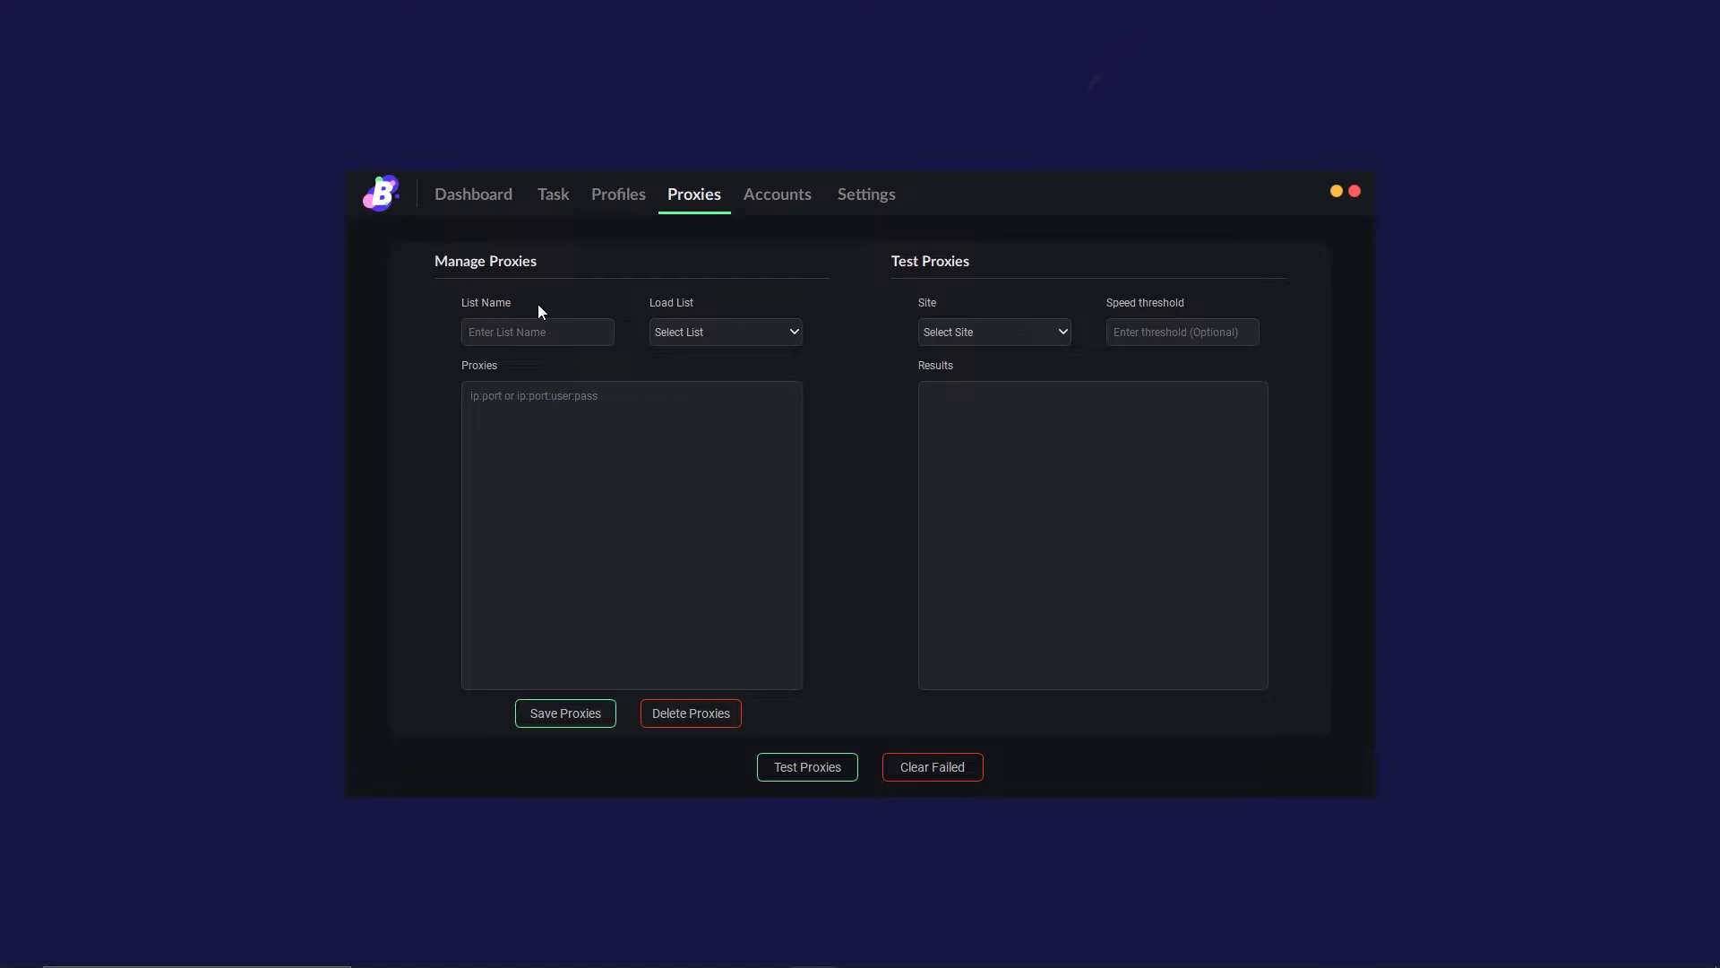
- Create a proxy list named 'Video Test' with one pasted proxy, save it, and leave it loaded
{"action": "type", "text": "Video Test"}
{"action": "left_click", "coordinate": [678, 328]}
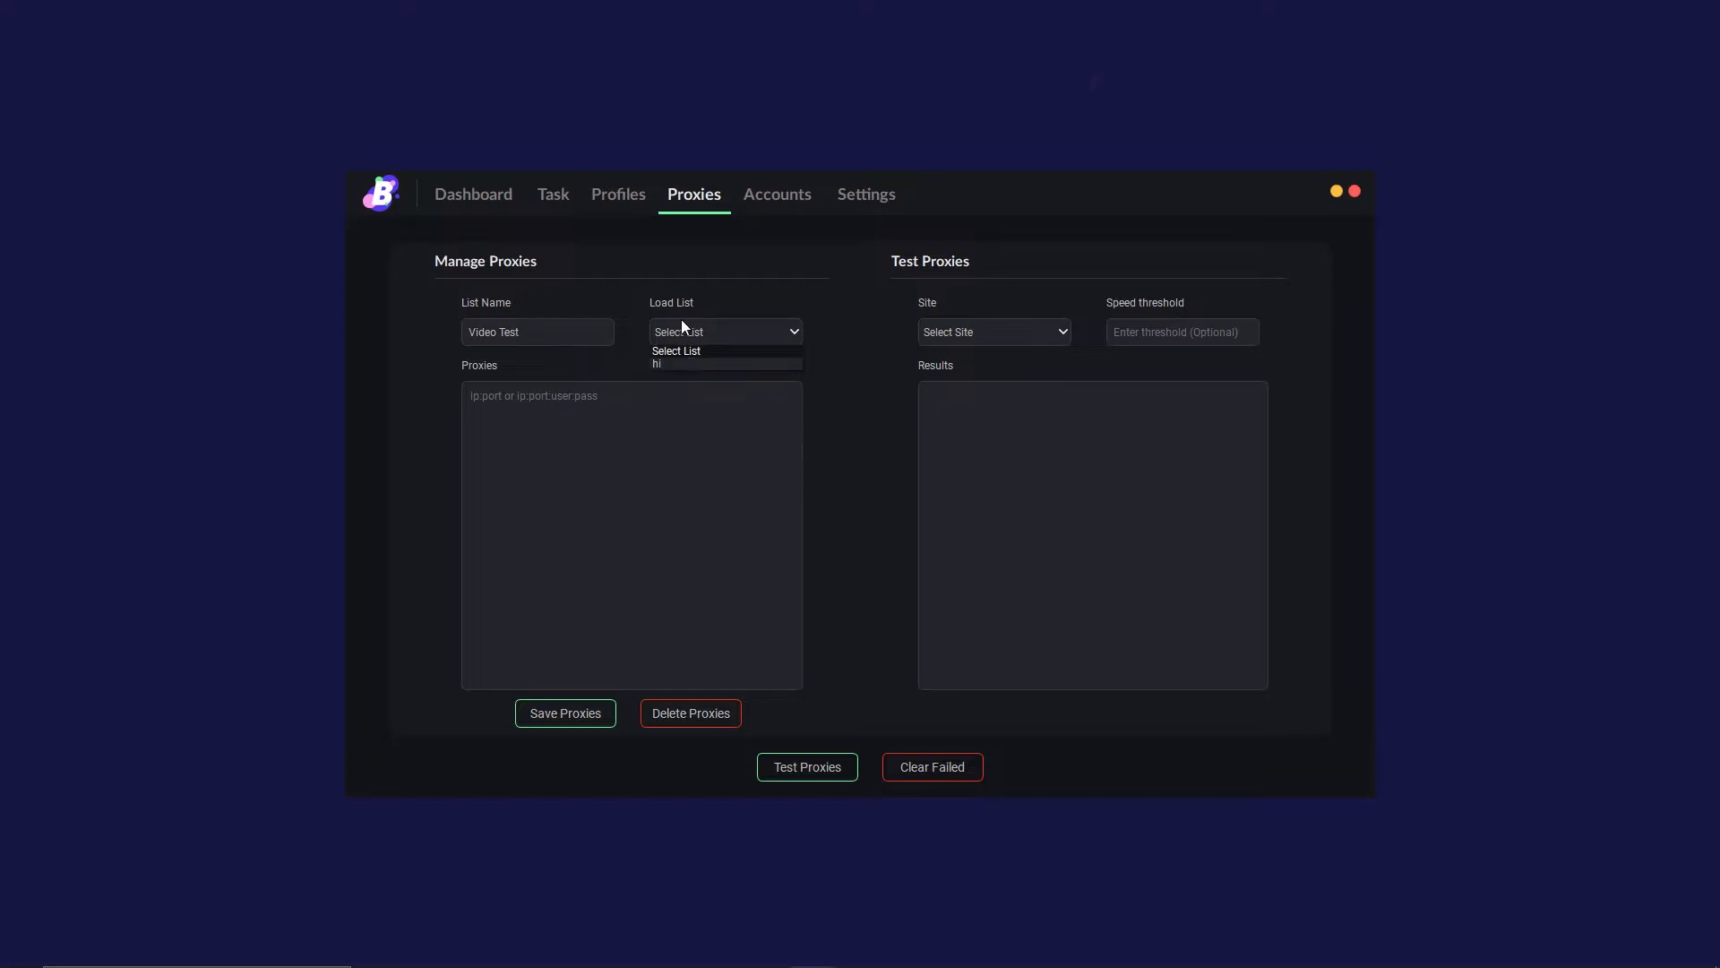
{"action": "left_click", "coordinate": [577, 442]}
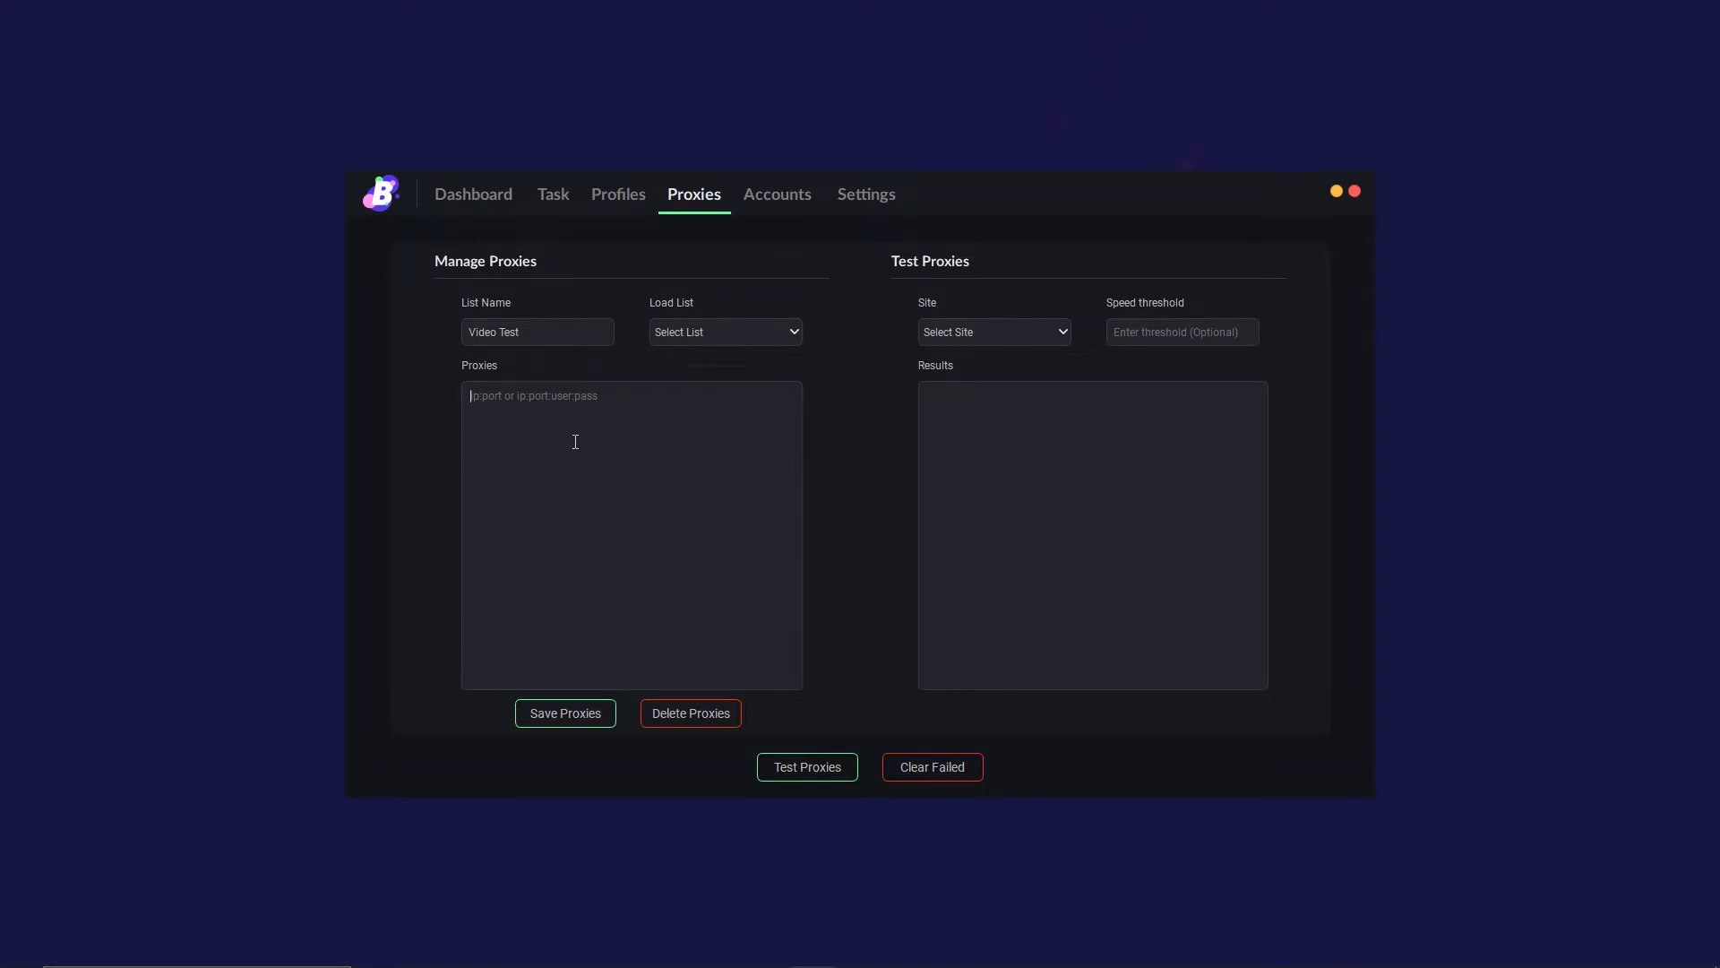
{"action": "left_click", "coordinate": [575, 726]}
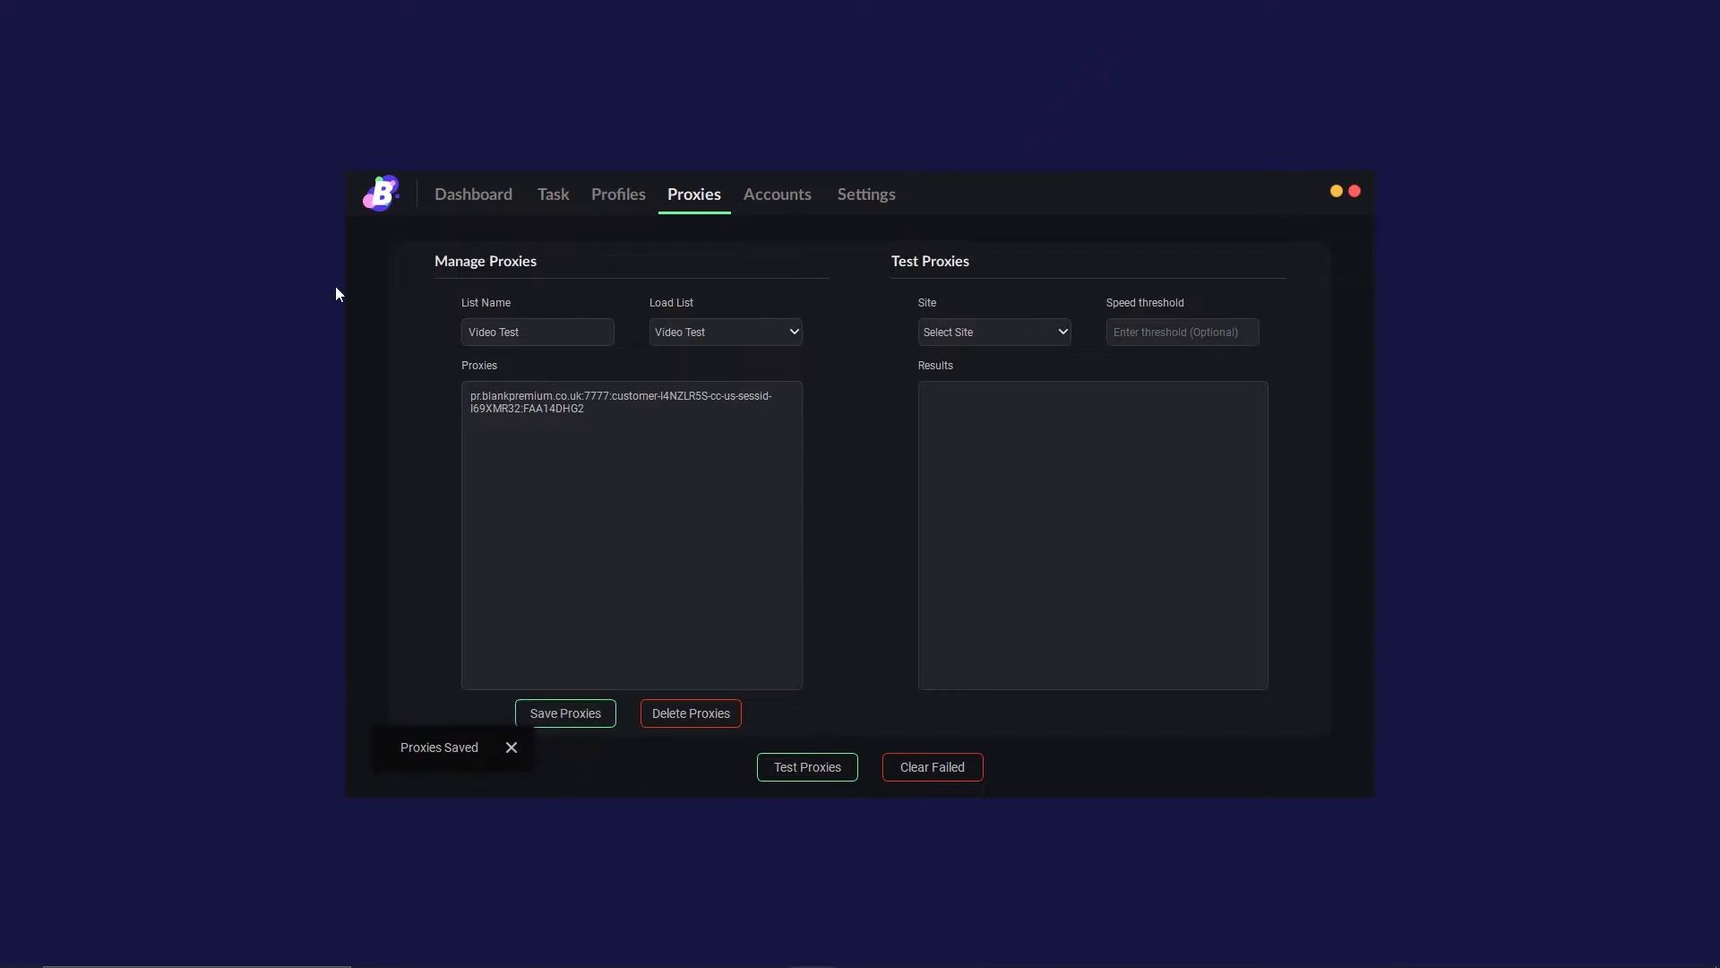
{"action": "left_click", "coordinate": [698, 337]}
{"action": "left_click", "coordinate": [668, 363]}
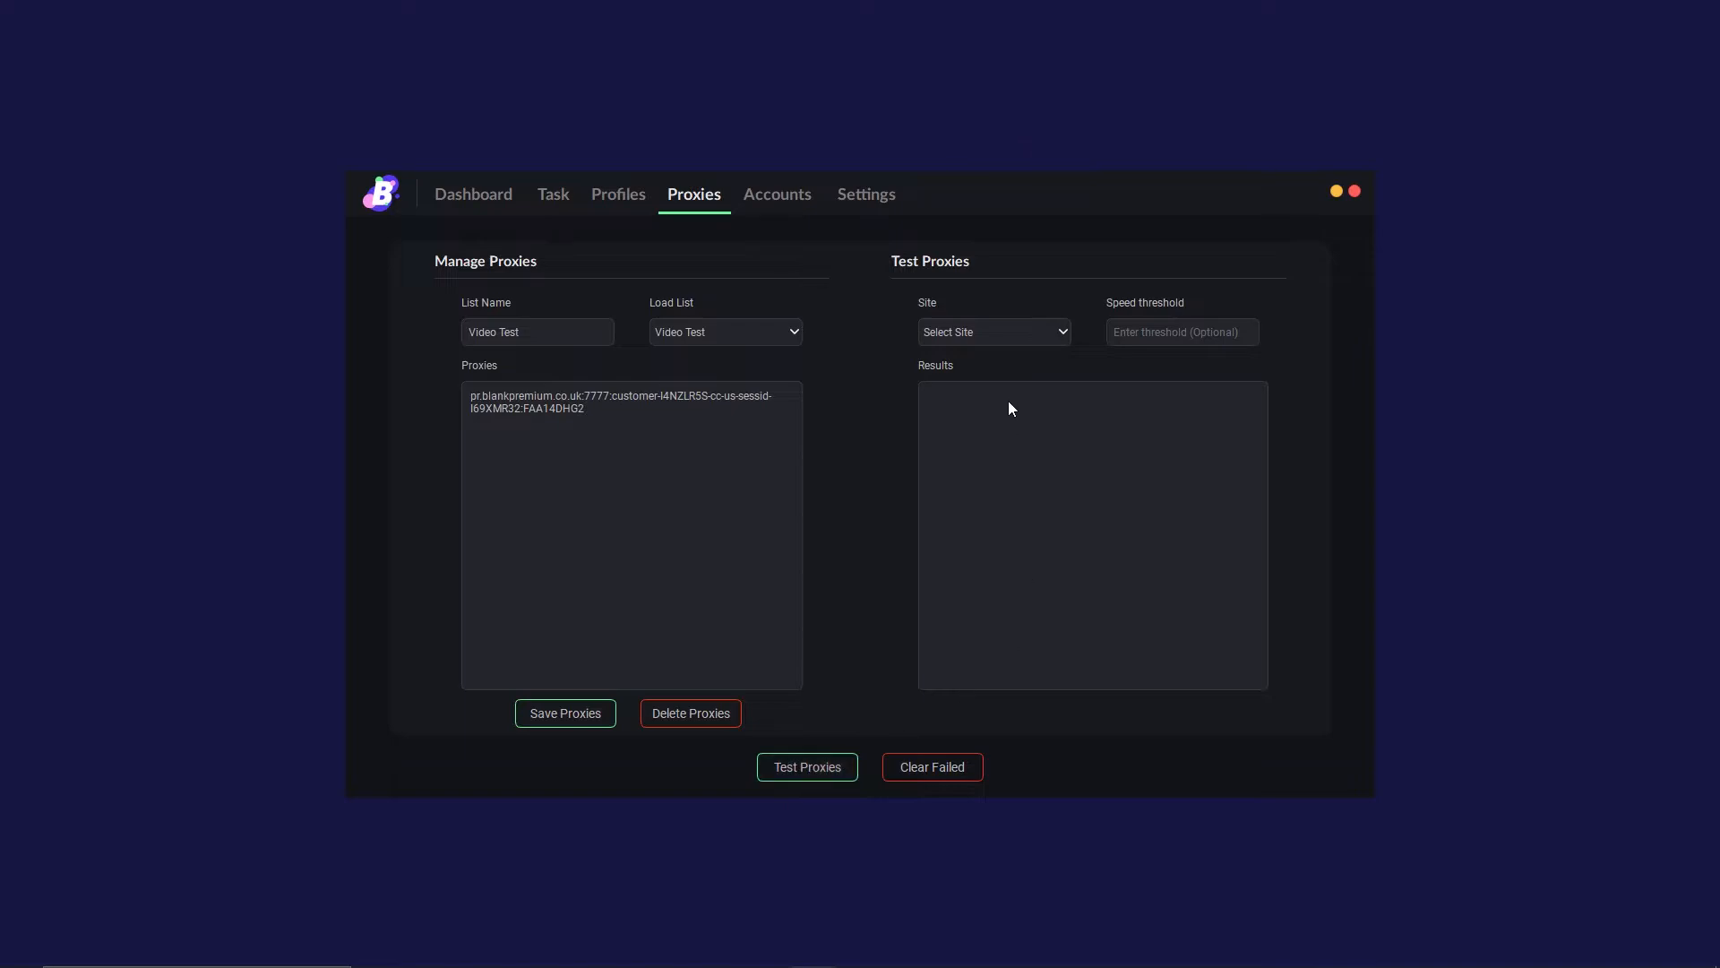
- Speed-test the Video Test proxy against AW-LAB (1617ms), then go to profile creation
{"action": "left_click", "coordinate": [993, 338]}
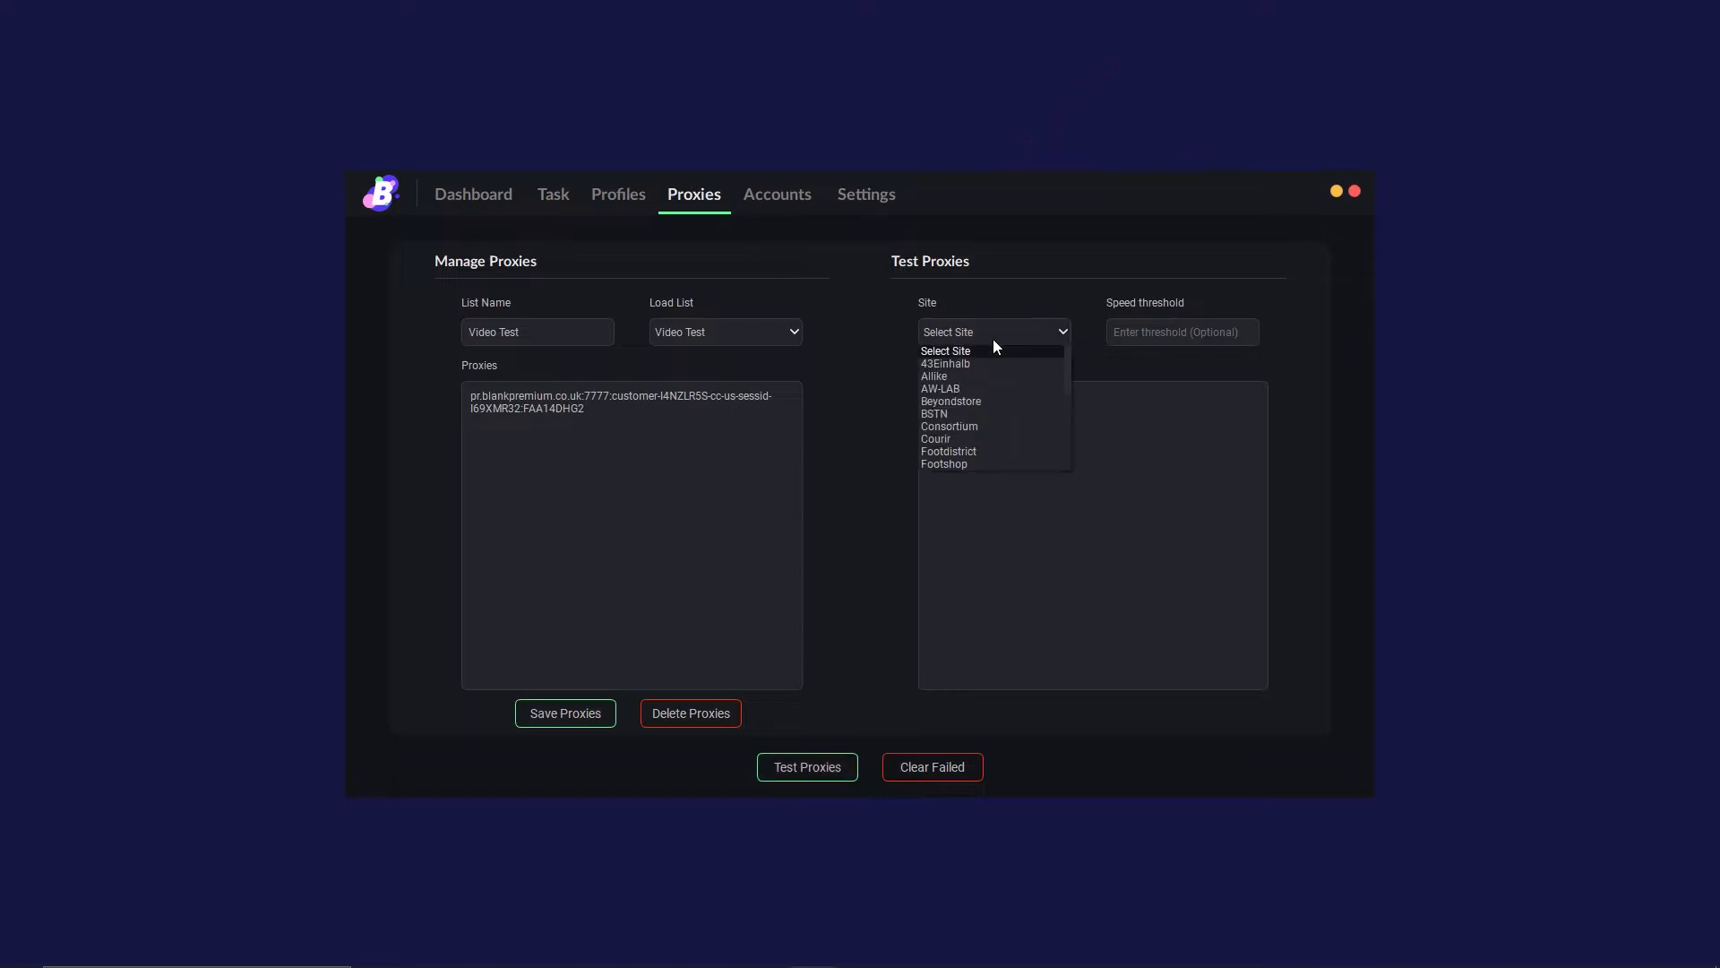
{"action": "left_click", "coordinate": [962, 389]}
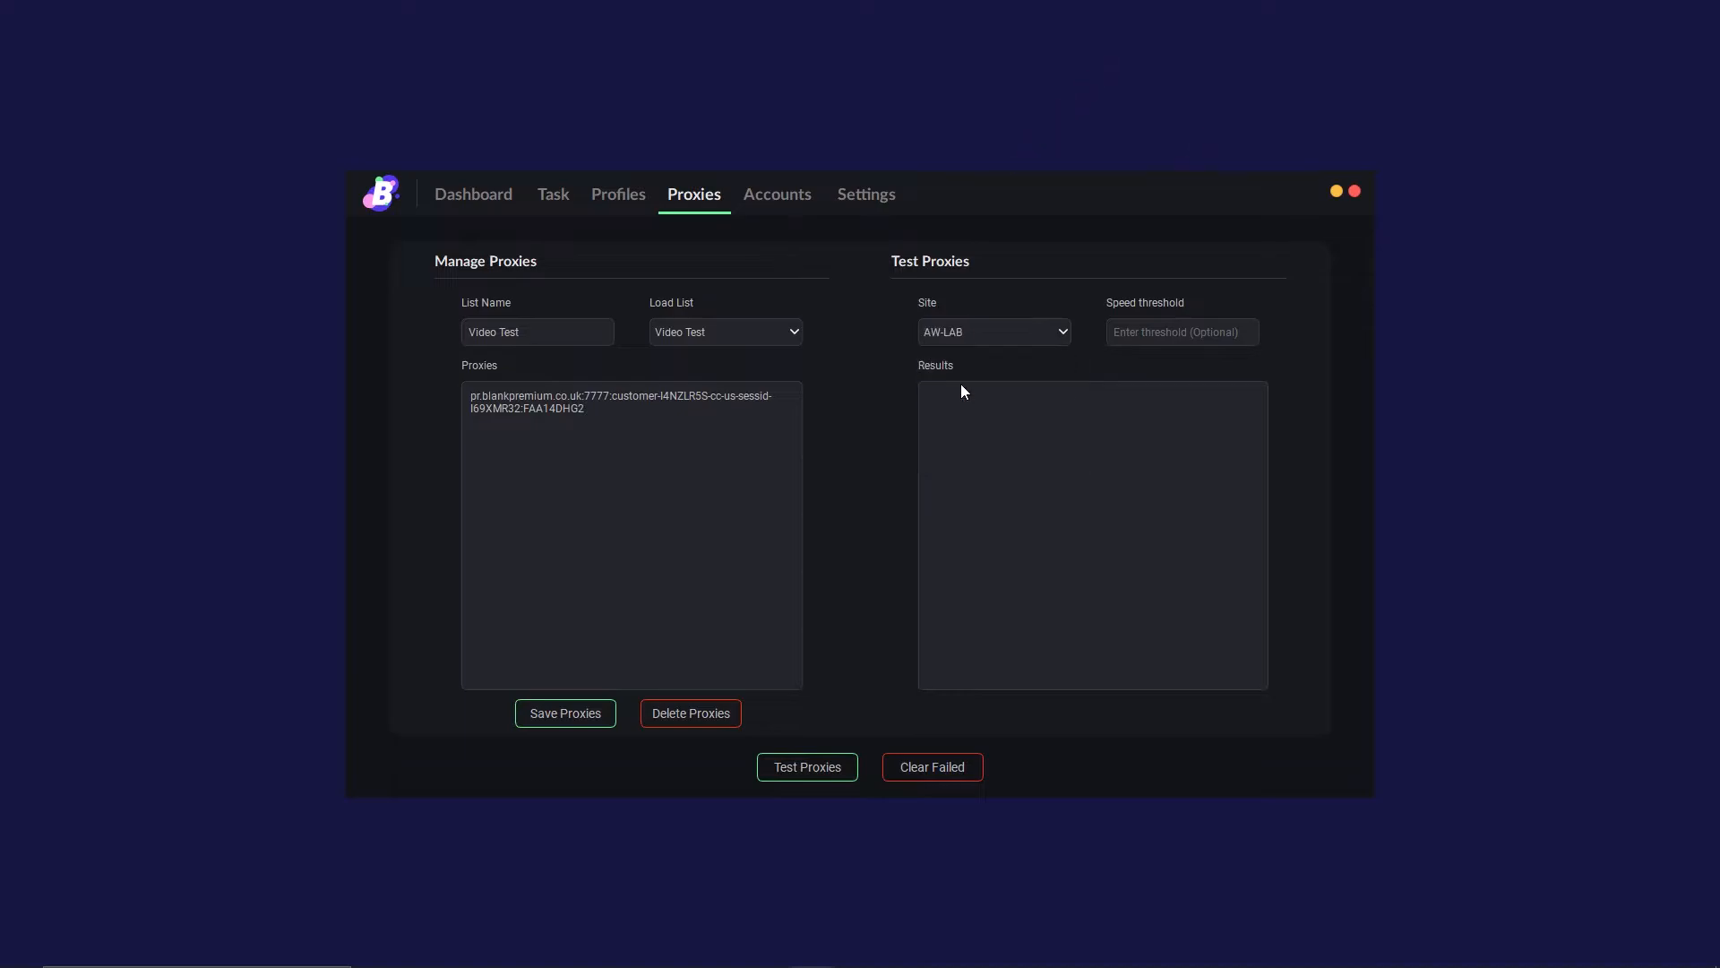
{"action": "left_click", "coordinate": [789, 773]}
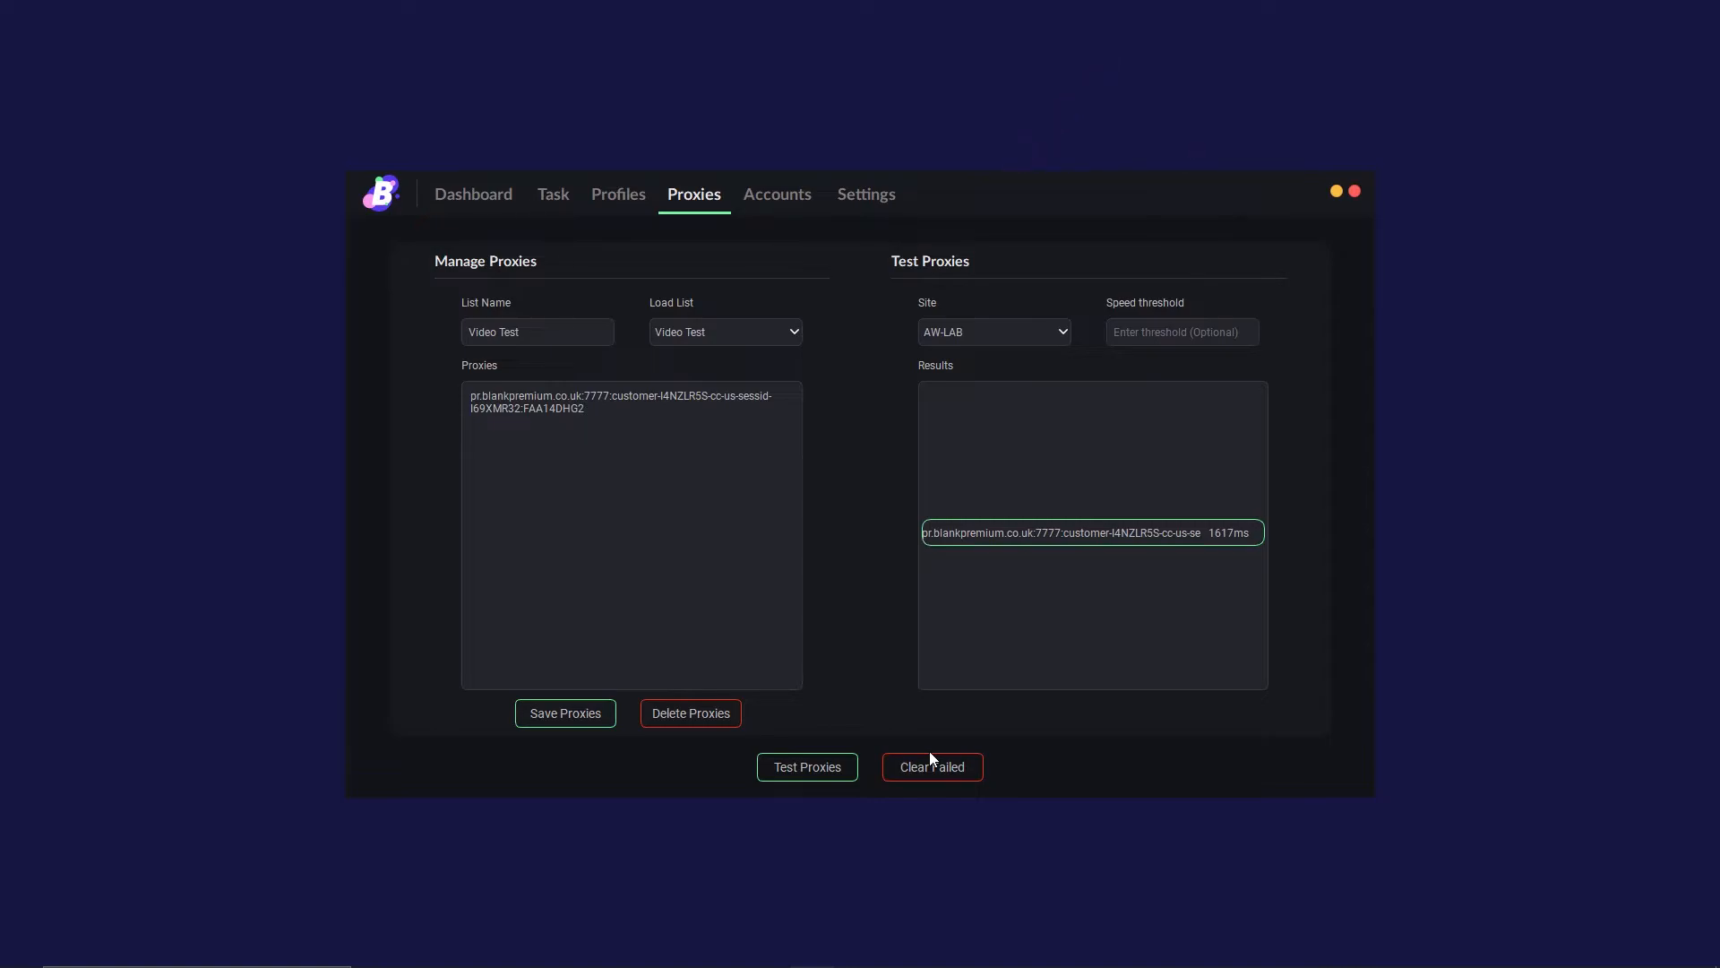
{"action": "left_click", "coordinate": [620, 199]}
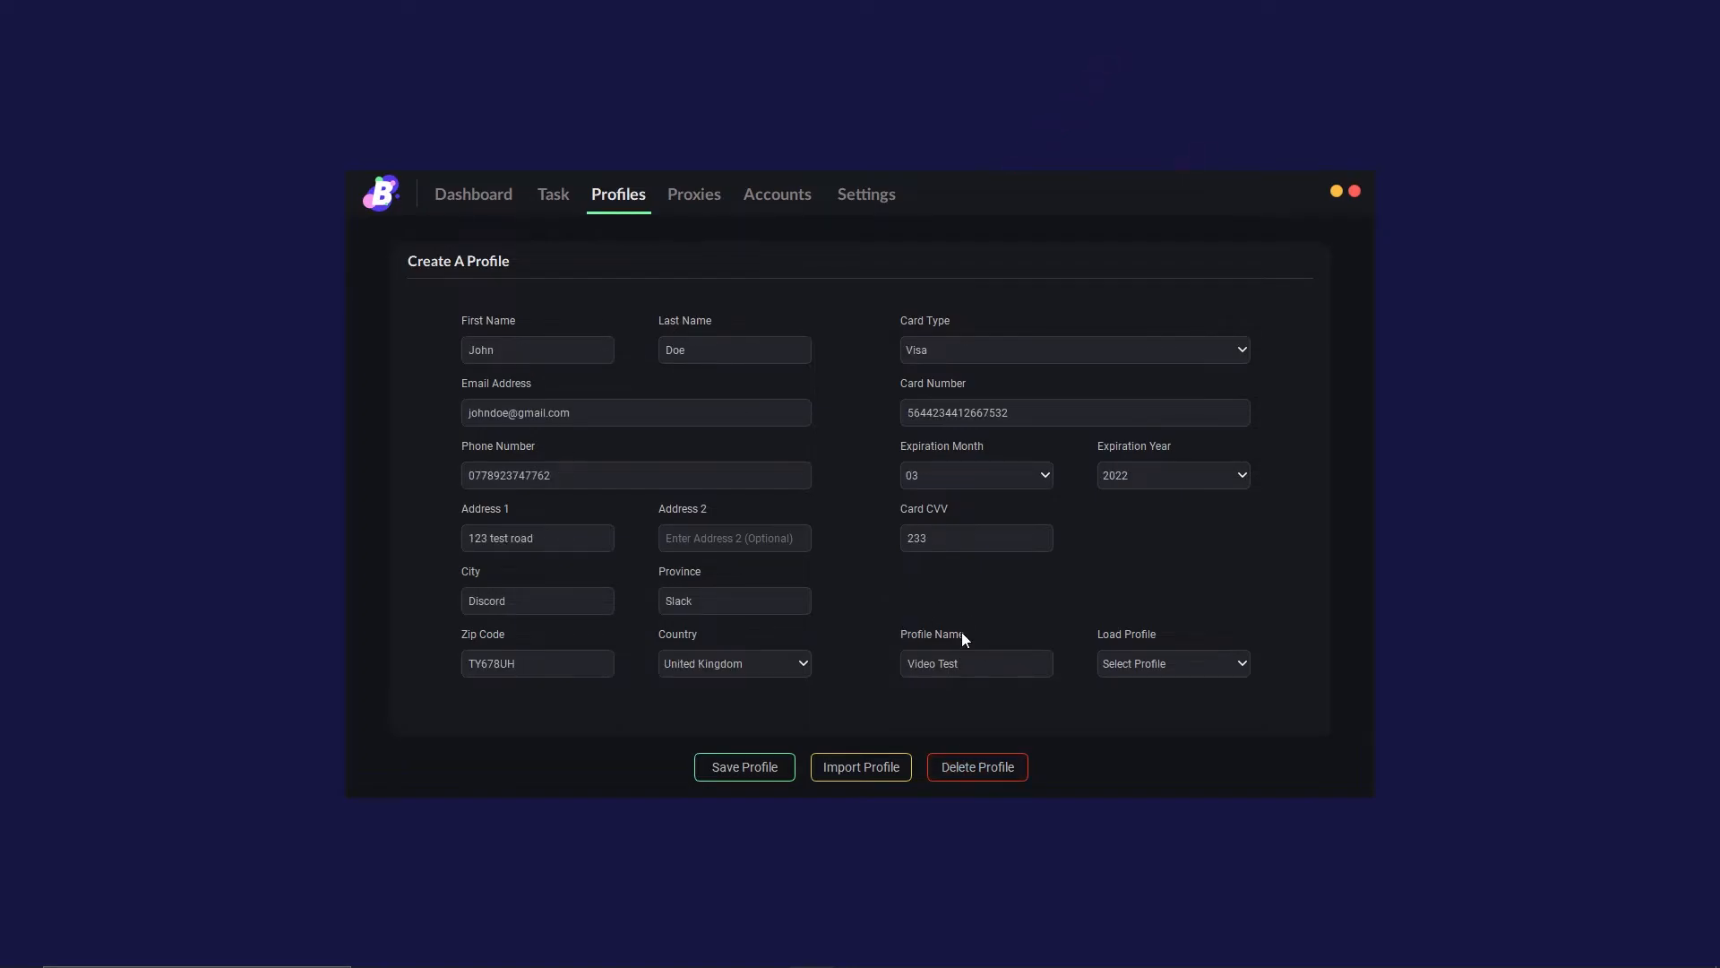
- Save the filled-in profile as 'Video Test' and confirm it is listed and selected among saved profiles
{"action": "left_click", "coordinate": [1181, 668]}
{"action": "left_click", "coordinate": [1181, 669]}
{"action": "left_click", "coordinate": [731, 776]}
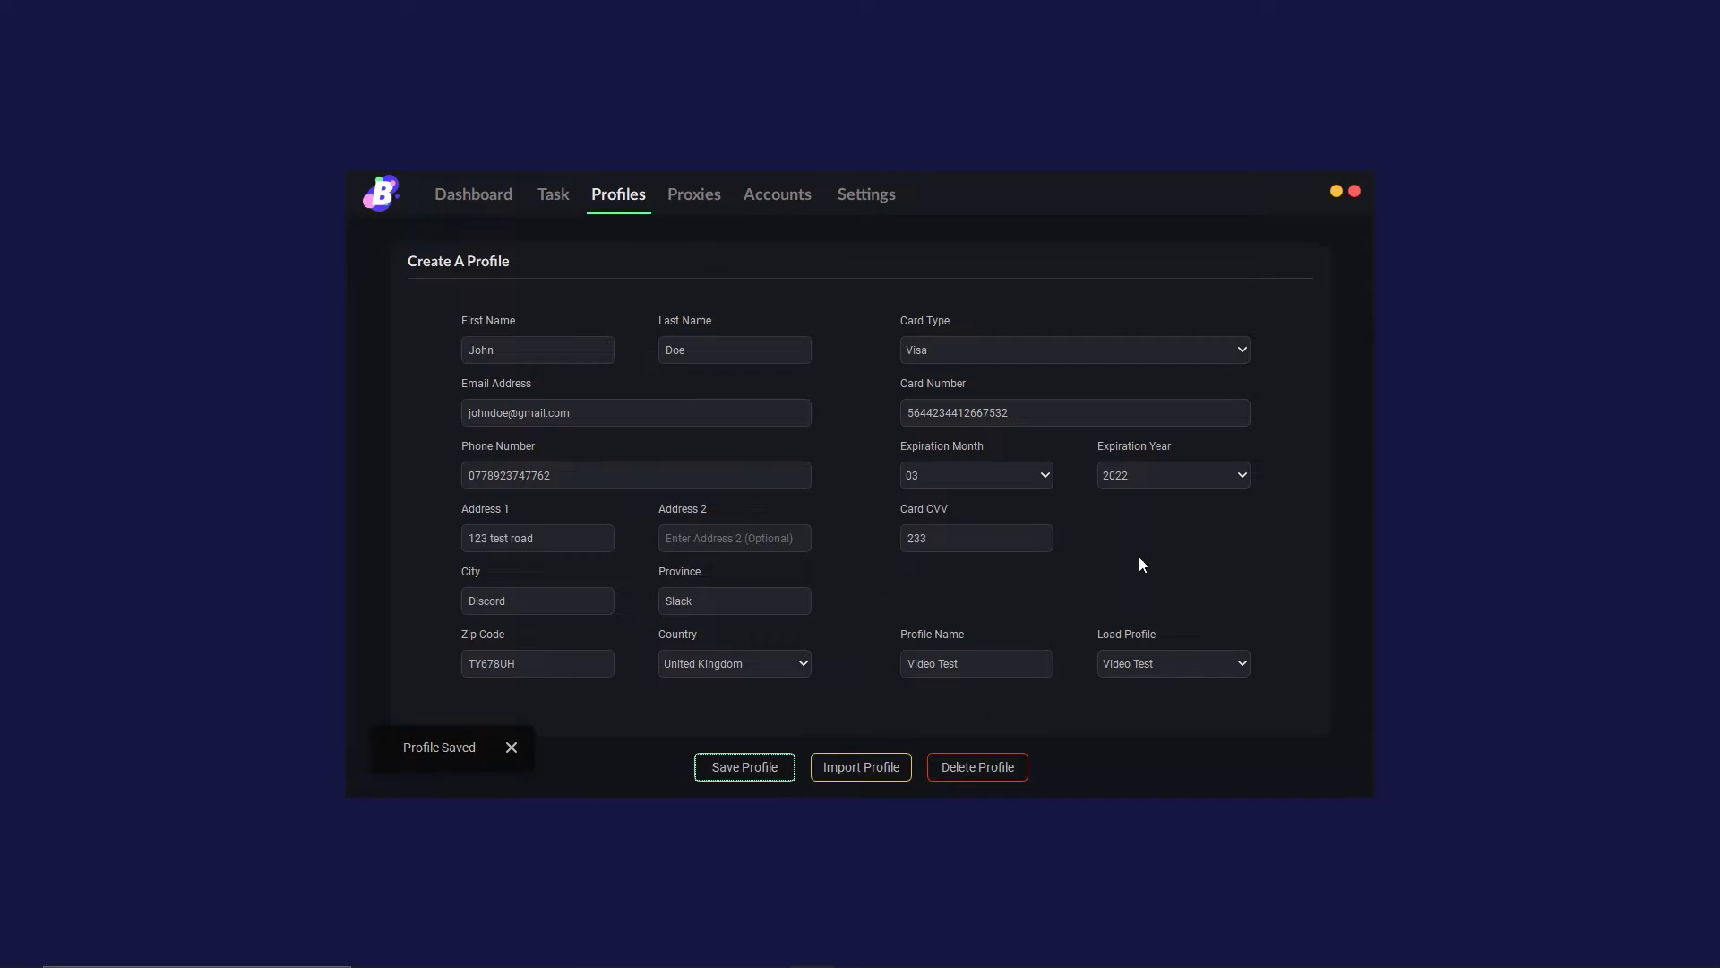
{"action": "left_click", "coordinate": [1167, 663]}
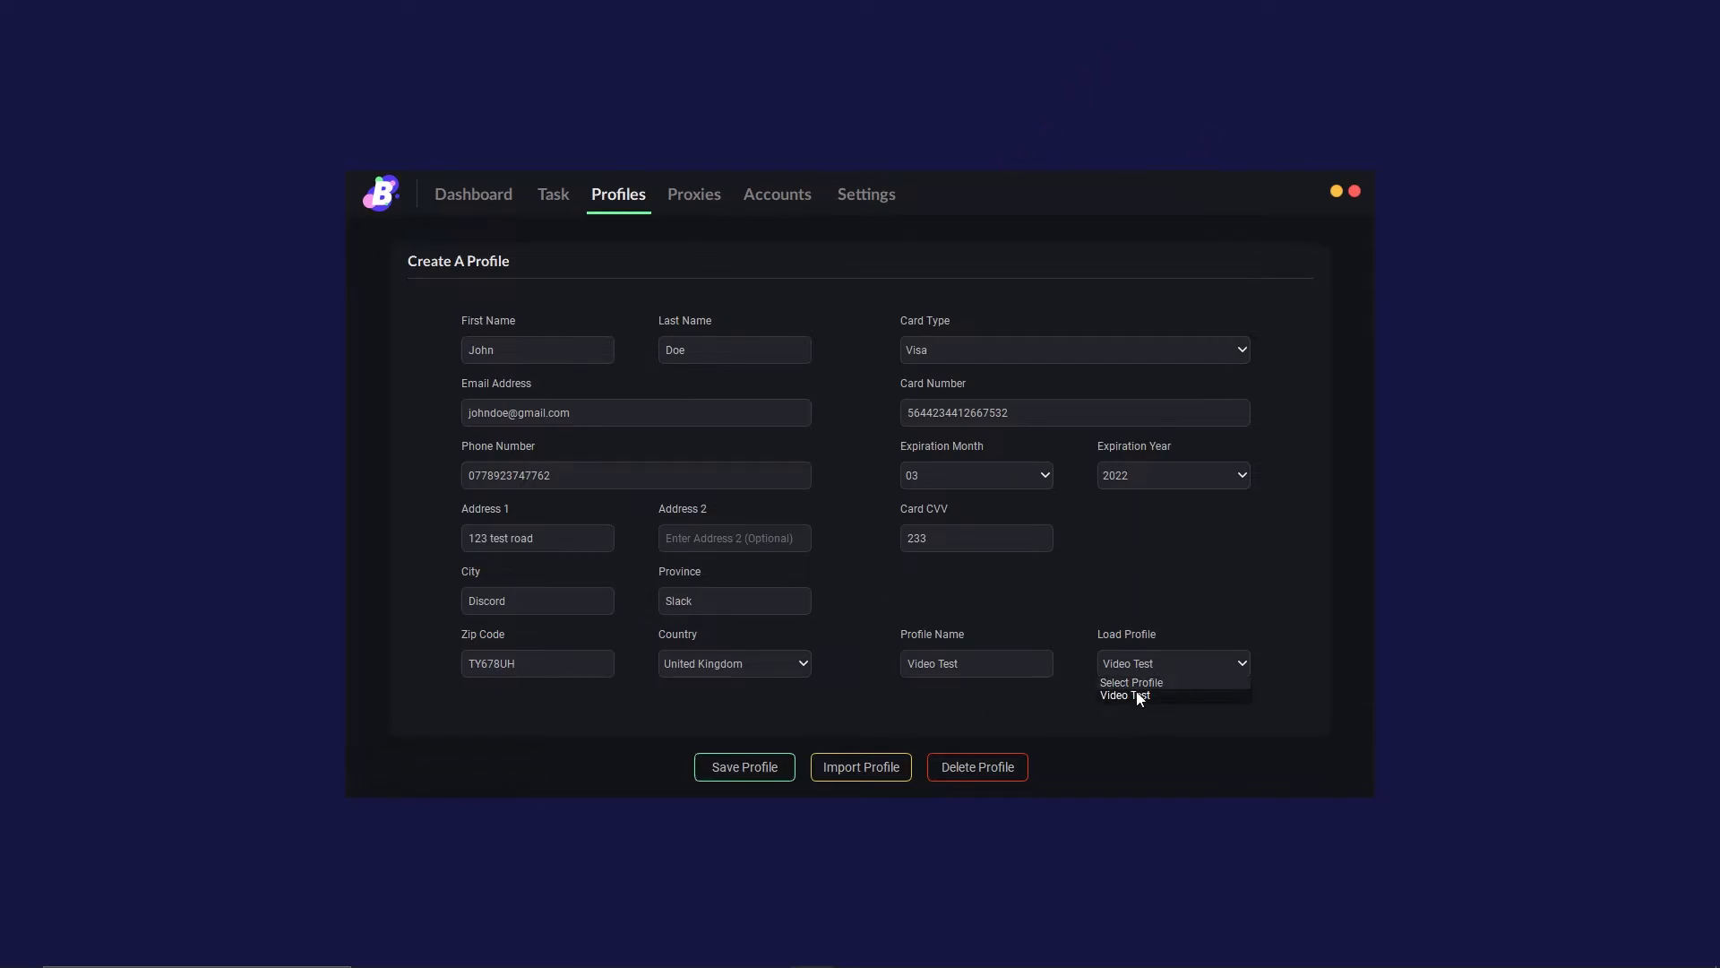
{"action": "left_click", "coordinate": [1039, 682]}
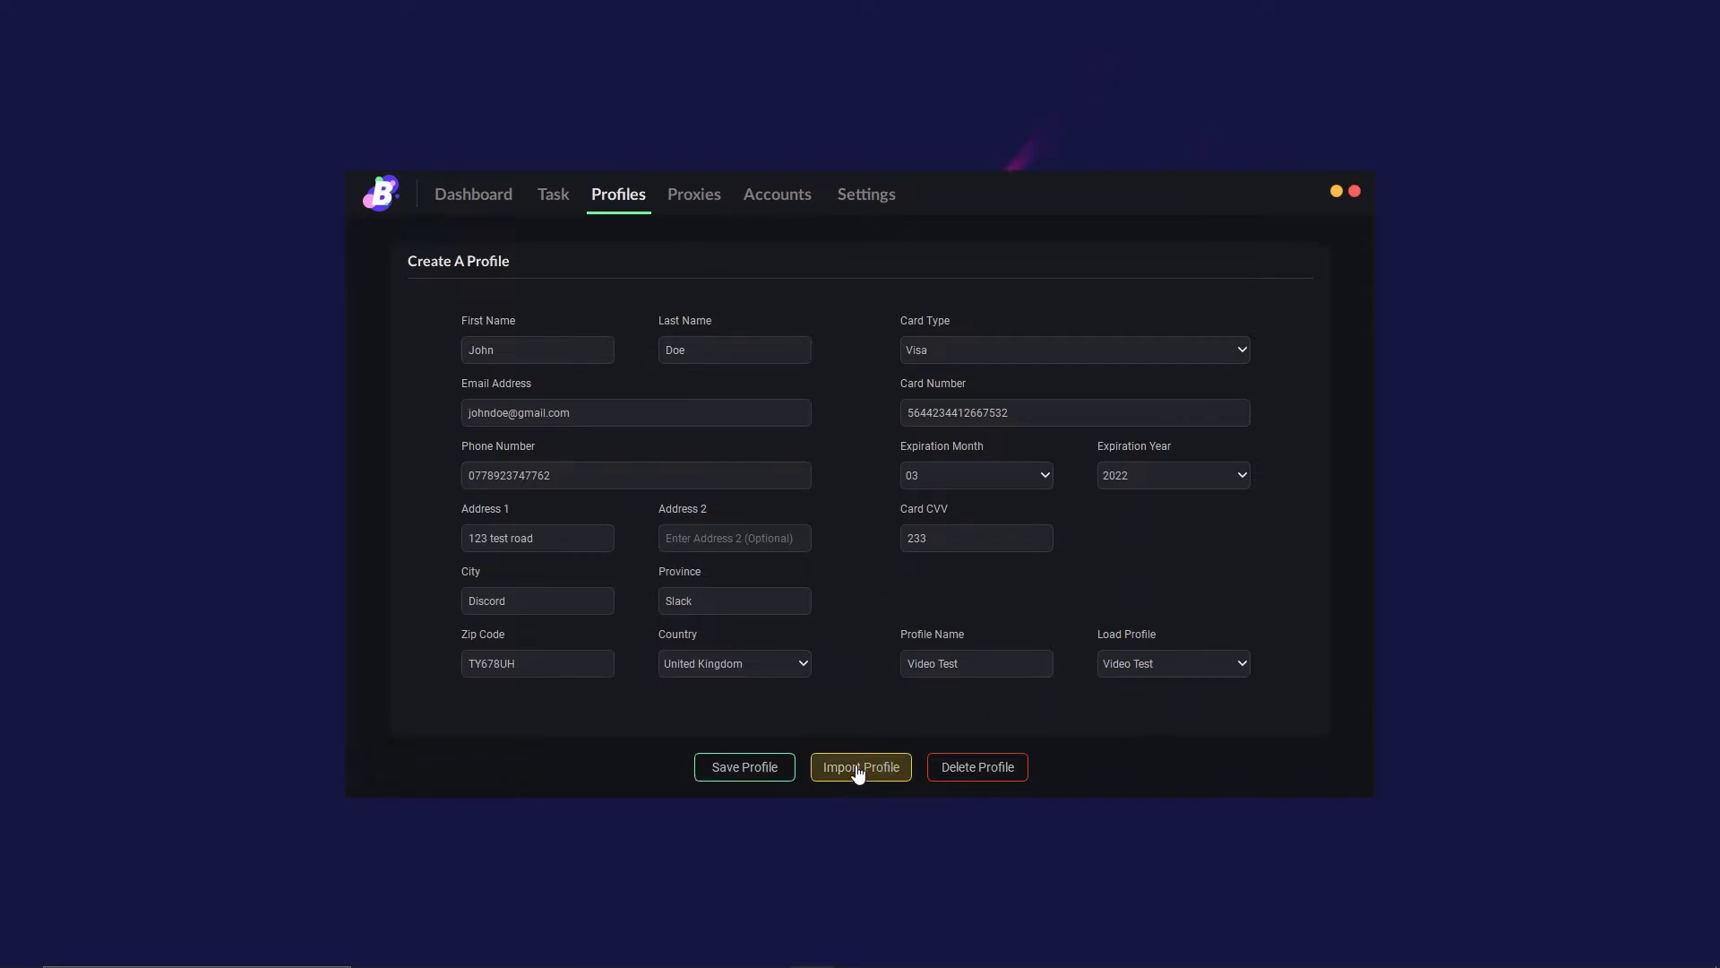
{"action": "left_click", "coordinate": [1115, 674]}
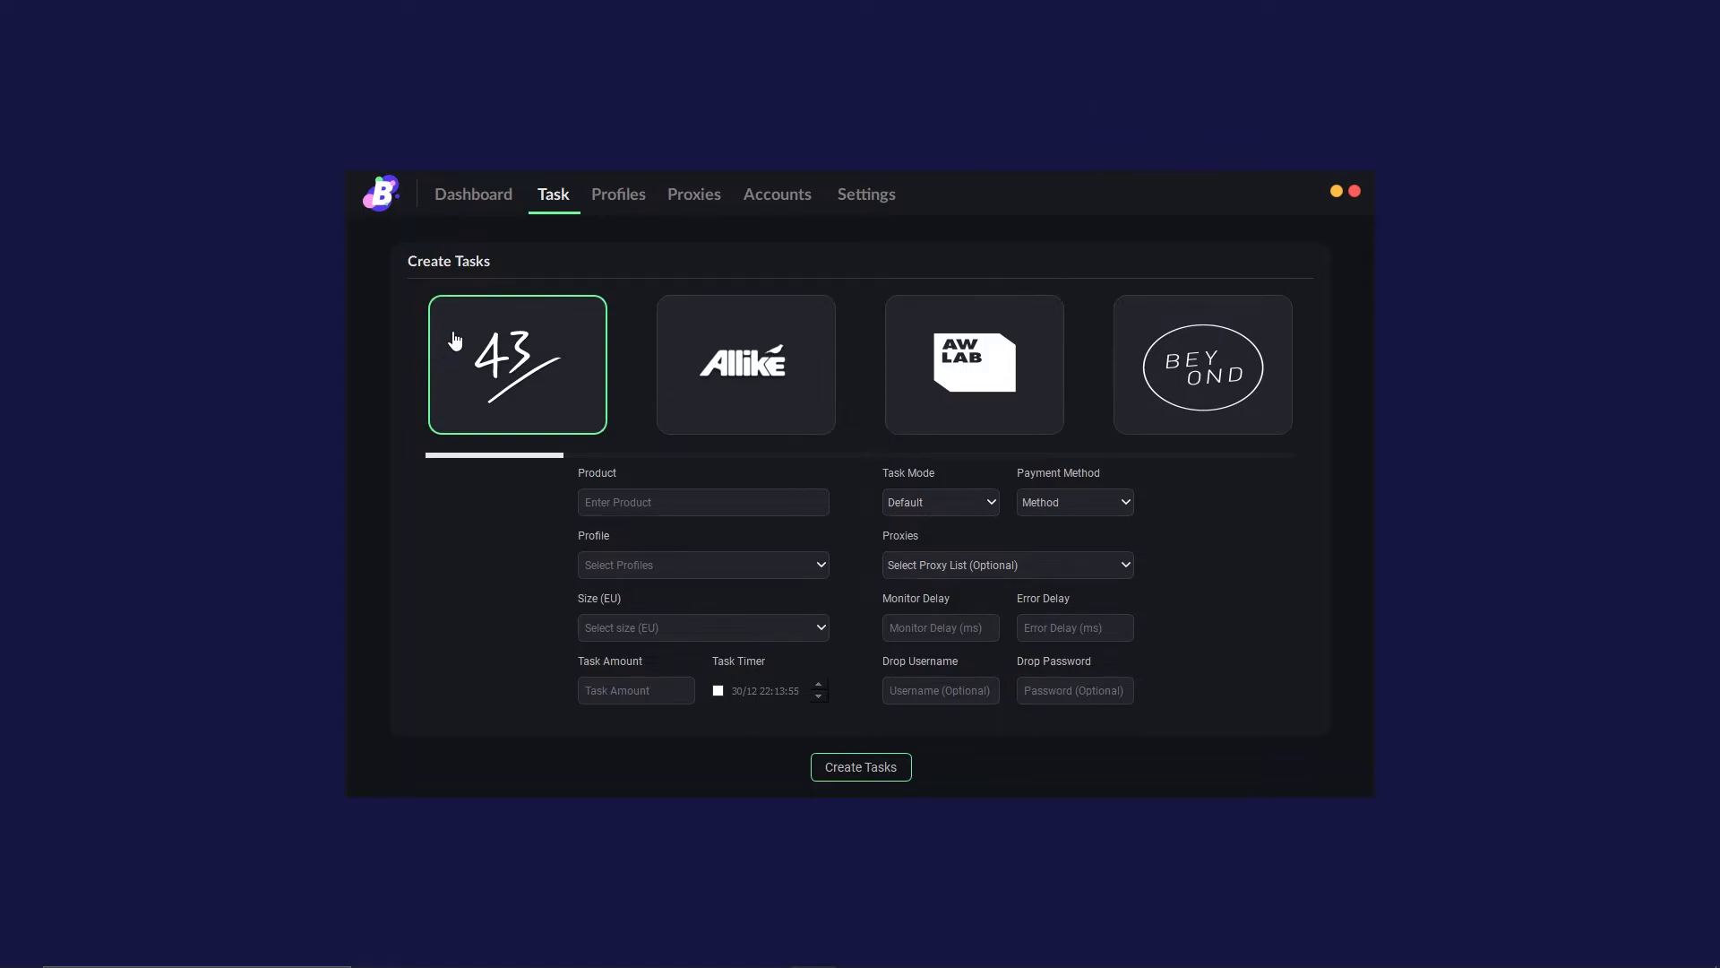
- Click through the Allike, Beyond and AW Lab store cards, finishing on the 43 store
{"action": "left_click", "coordinate": [760, 372]}
{"action": "left_click", "coordinate": [1241, 384]}
{"action": "left_click", "coordinate": [798, 376]}
{"action": "left_click", "coordinate": [543, 341]}
{"action": "left_click", "coordinate": [709, 393]}
{"action": "left_click", "coordinate": [952, 404]}
{"action": "left_click", "coordinate": [1163, 402]}
{"action": "left_click", "coordinate": [985, 395]}
{"action": "left_click", "coordinate": [806, 383]}
{"action": "left_click", "coordinate": [572, 363]}
- Paste the product URL, choose the Video Test profile, size 21 and amount 1
{"action": "left_click", "coordinate": [621, 502]}
{"action": "type", "text": "https://www.google.com/"}
{"action": "left_click", "coordinate": [739, 561]}
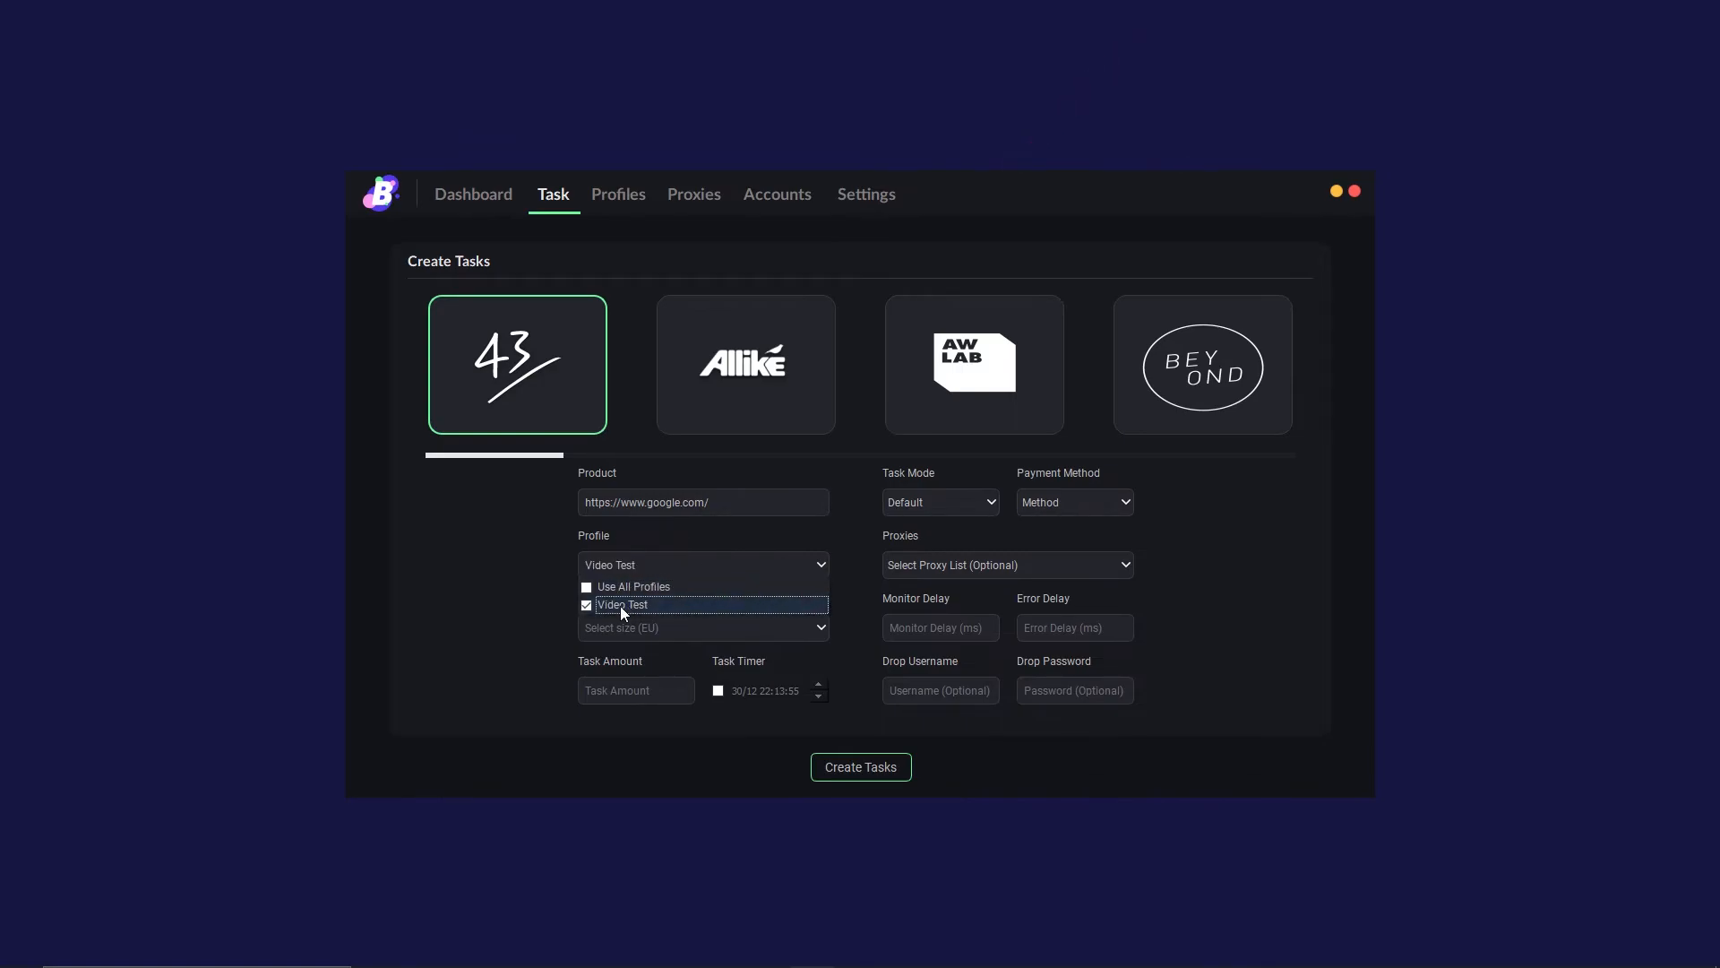
{"action": "left_click", "coordinate": [627, 605]}
{"action": "left_click", "coordinate": [629, 631]}
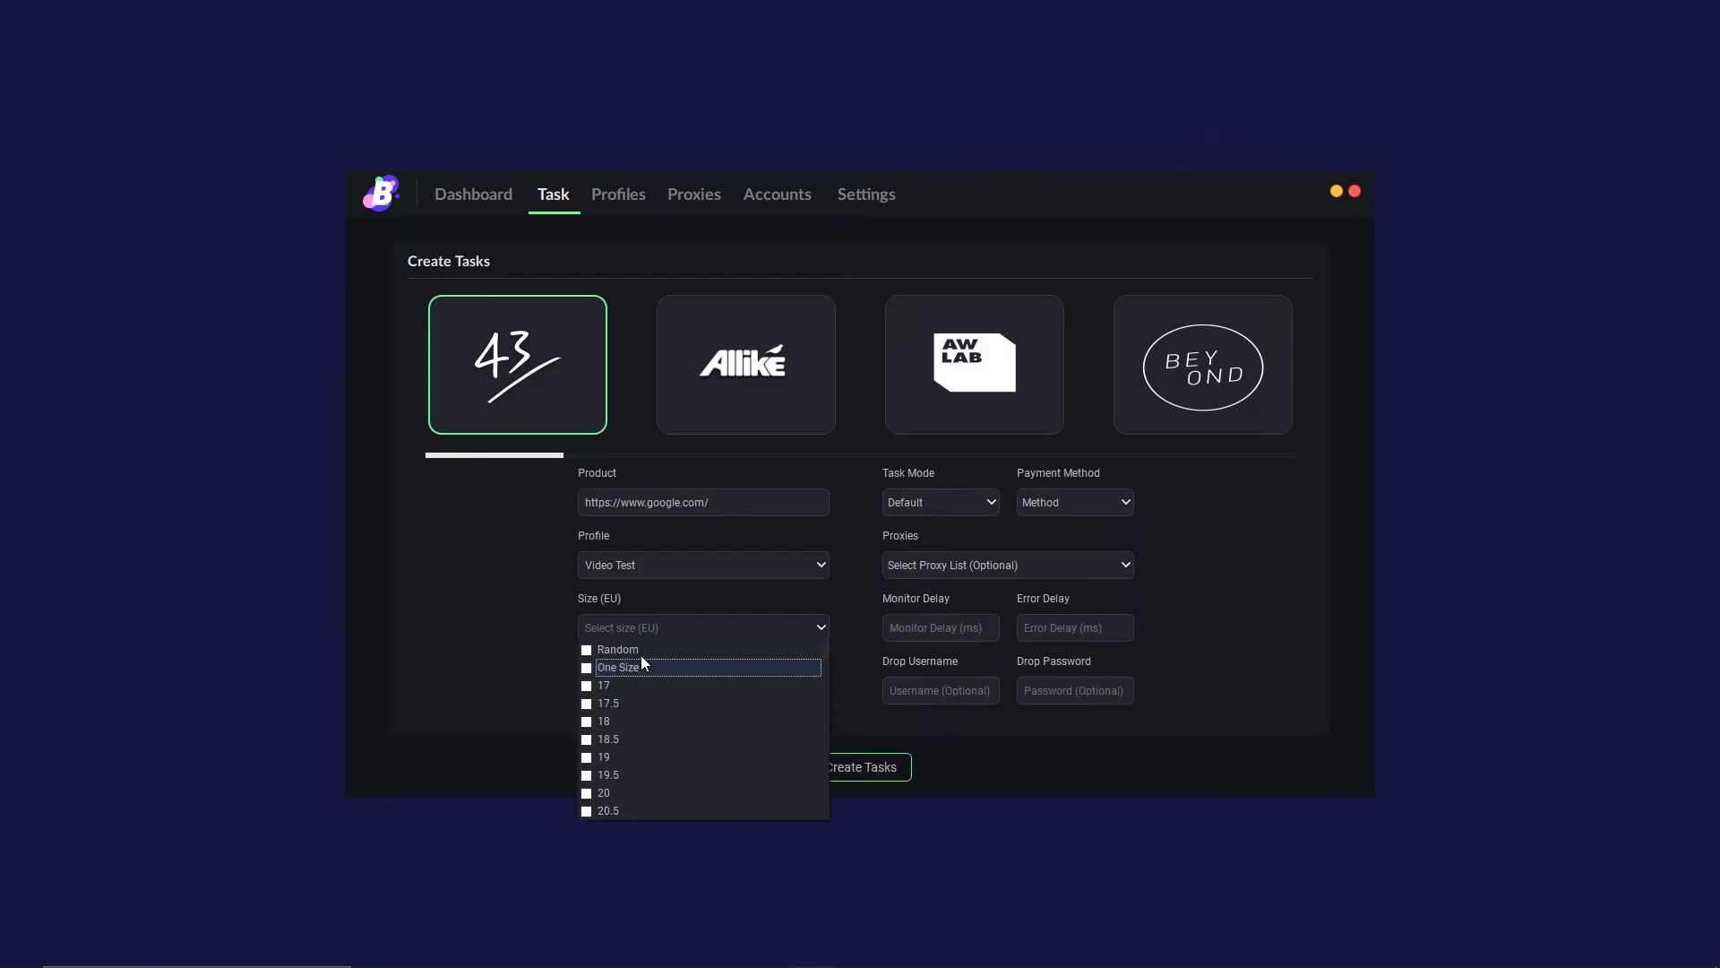
{"action": "scroll", "coordinate": [639, 690], "scroll_direction": "down", "scroll_amount": 2}
{"action": "left_click", "coordinate": [618, 668]}
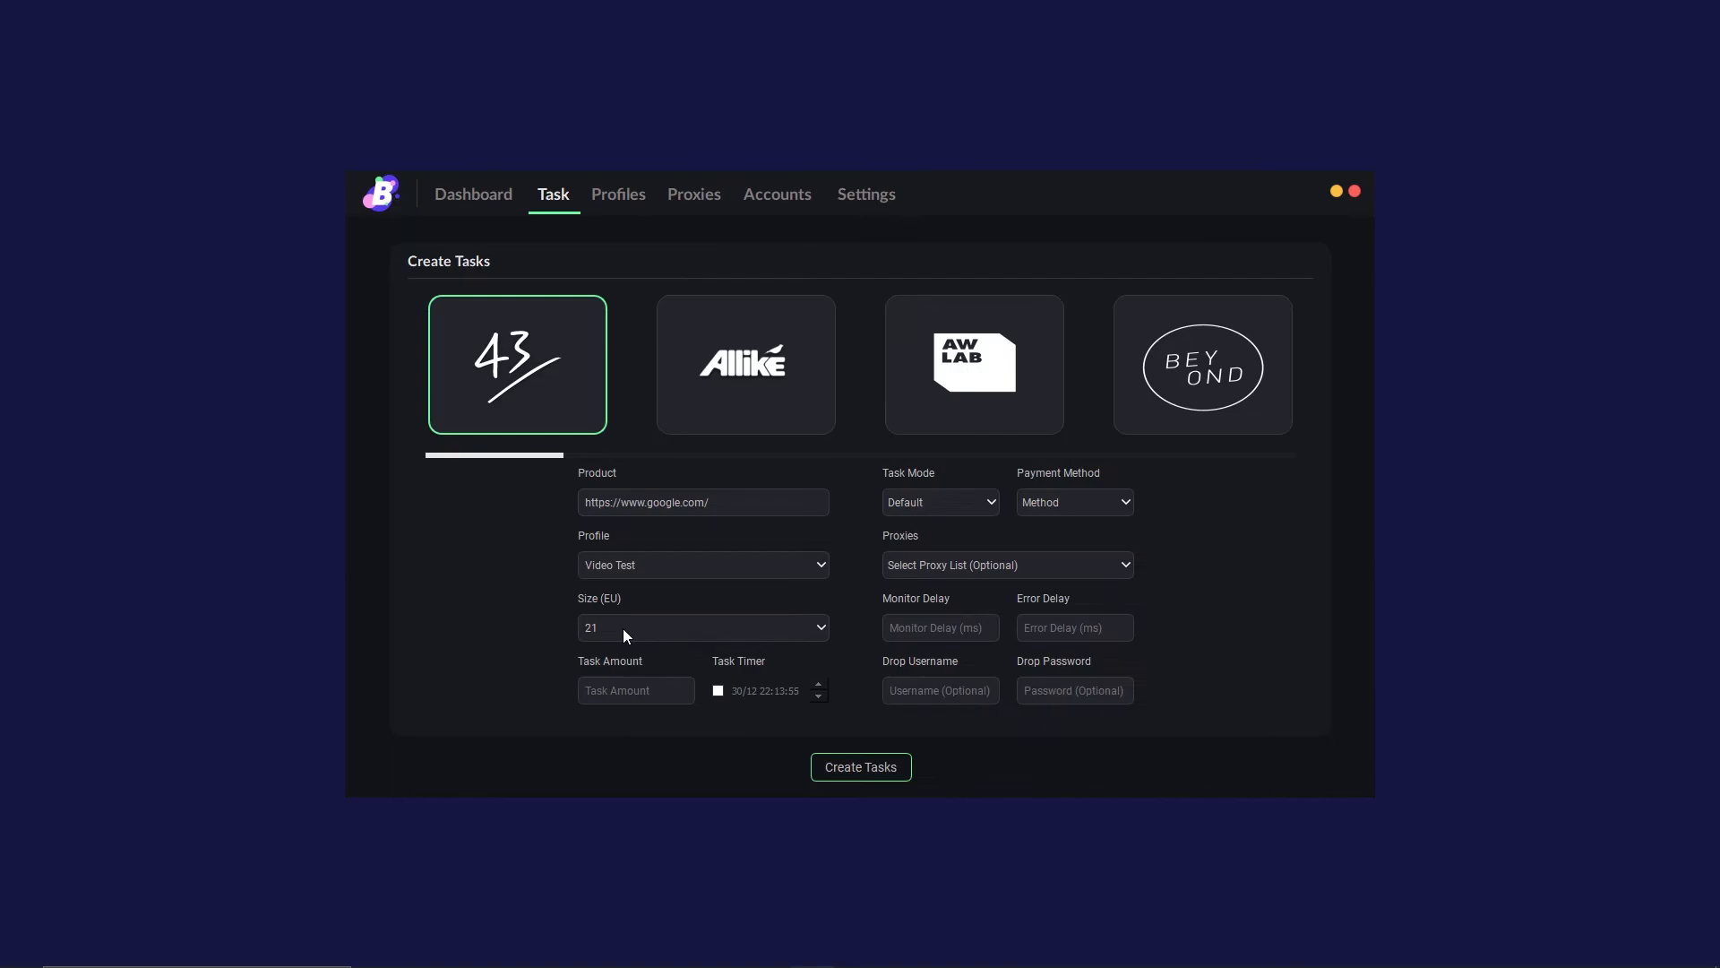
{"action": "type", "text": "1"}
- Set PayPal payment, Video Test proxies and 500 delays, create the task, and view the Dashboard
{"action": "left_click", "coordinate": [1028, 498]}
{"action": "left_click", "coordinate": [1041, 530]}
{"action": "left_click", "coordinate": [928, 568]}
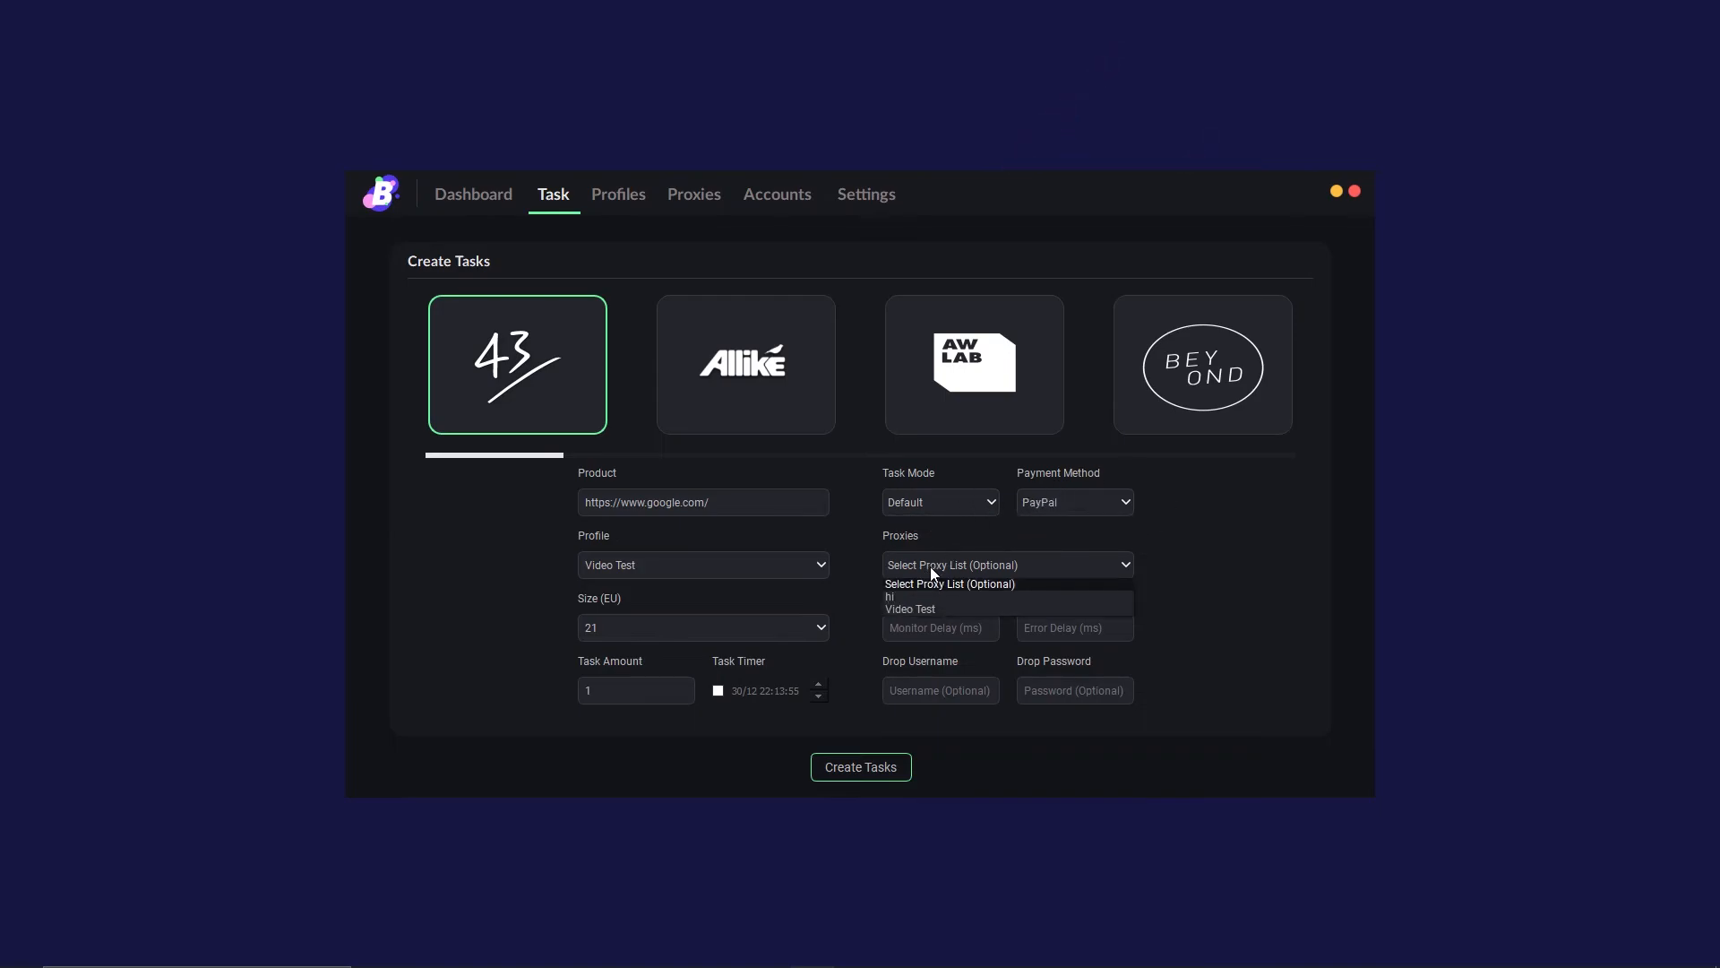
{"action": "left_click", "coordinate": [932, 615]}
{"action": "left_click", "coordinate": [937, 638]}
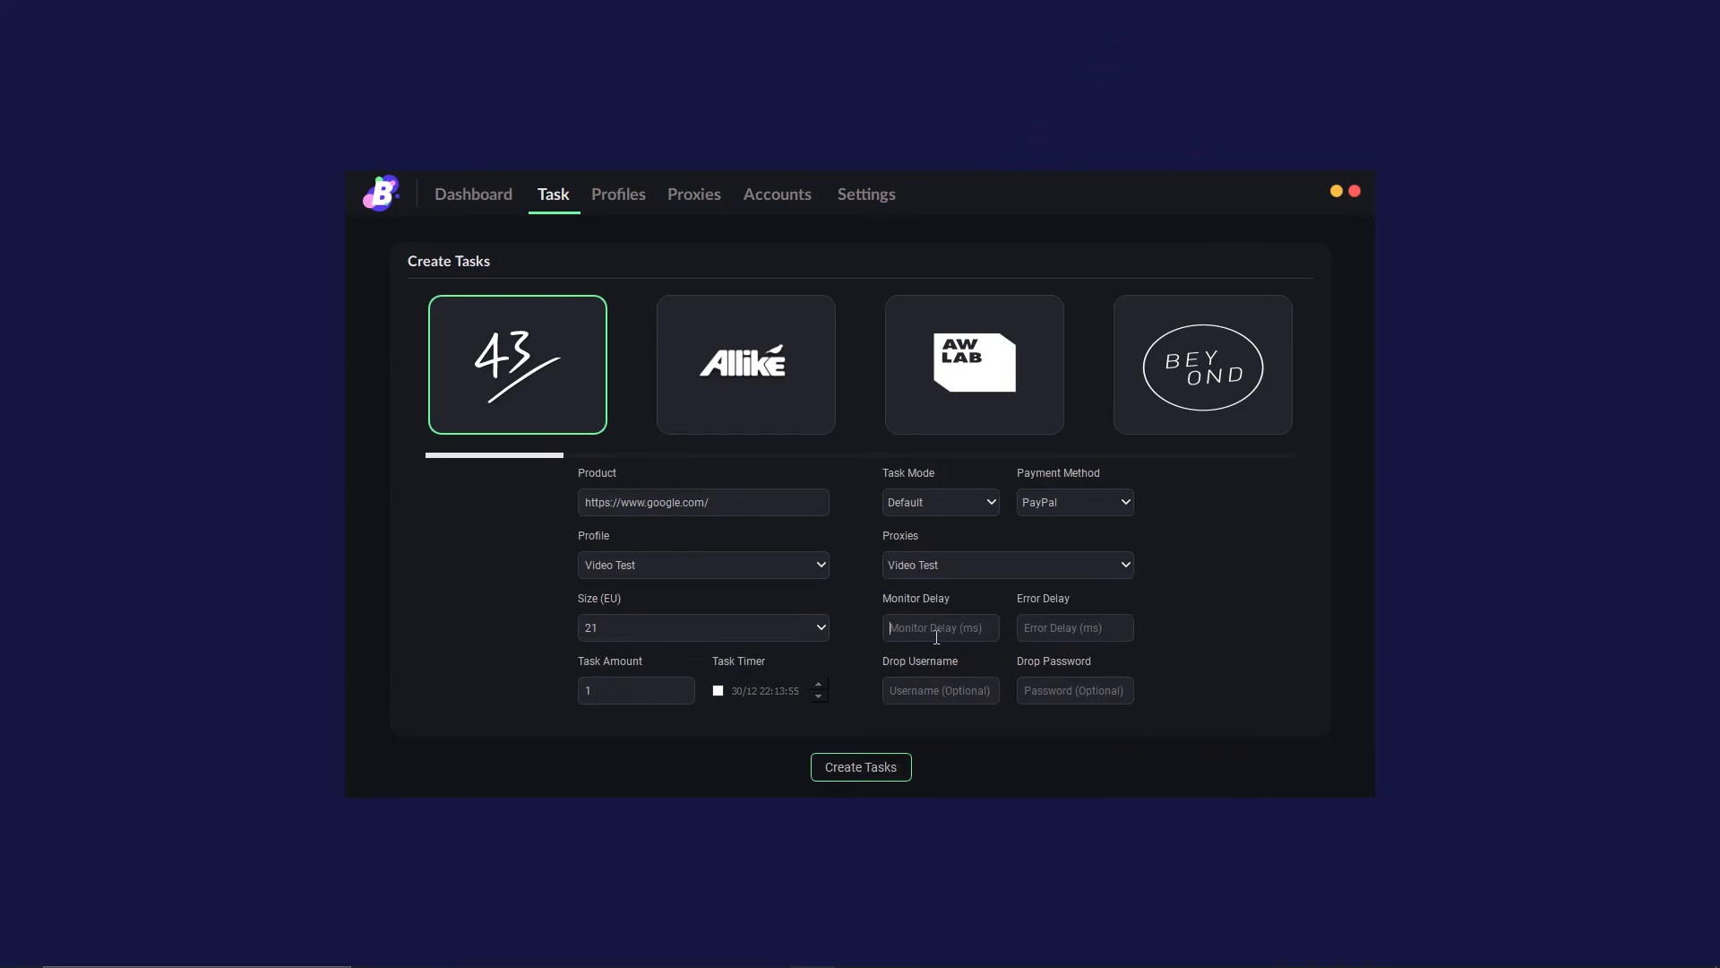
{"action": "left_click", "coordinate": [967, 678]}
{"action": "left_click", "coordinate": [1051, 691]}
{"action": "type", "text": "500"}
{"action": "key", "text": "Tab"}
{"action": "type", "text": "500"}
{"action": "left_click", "coordinate": [866, 774]}
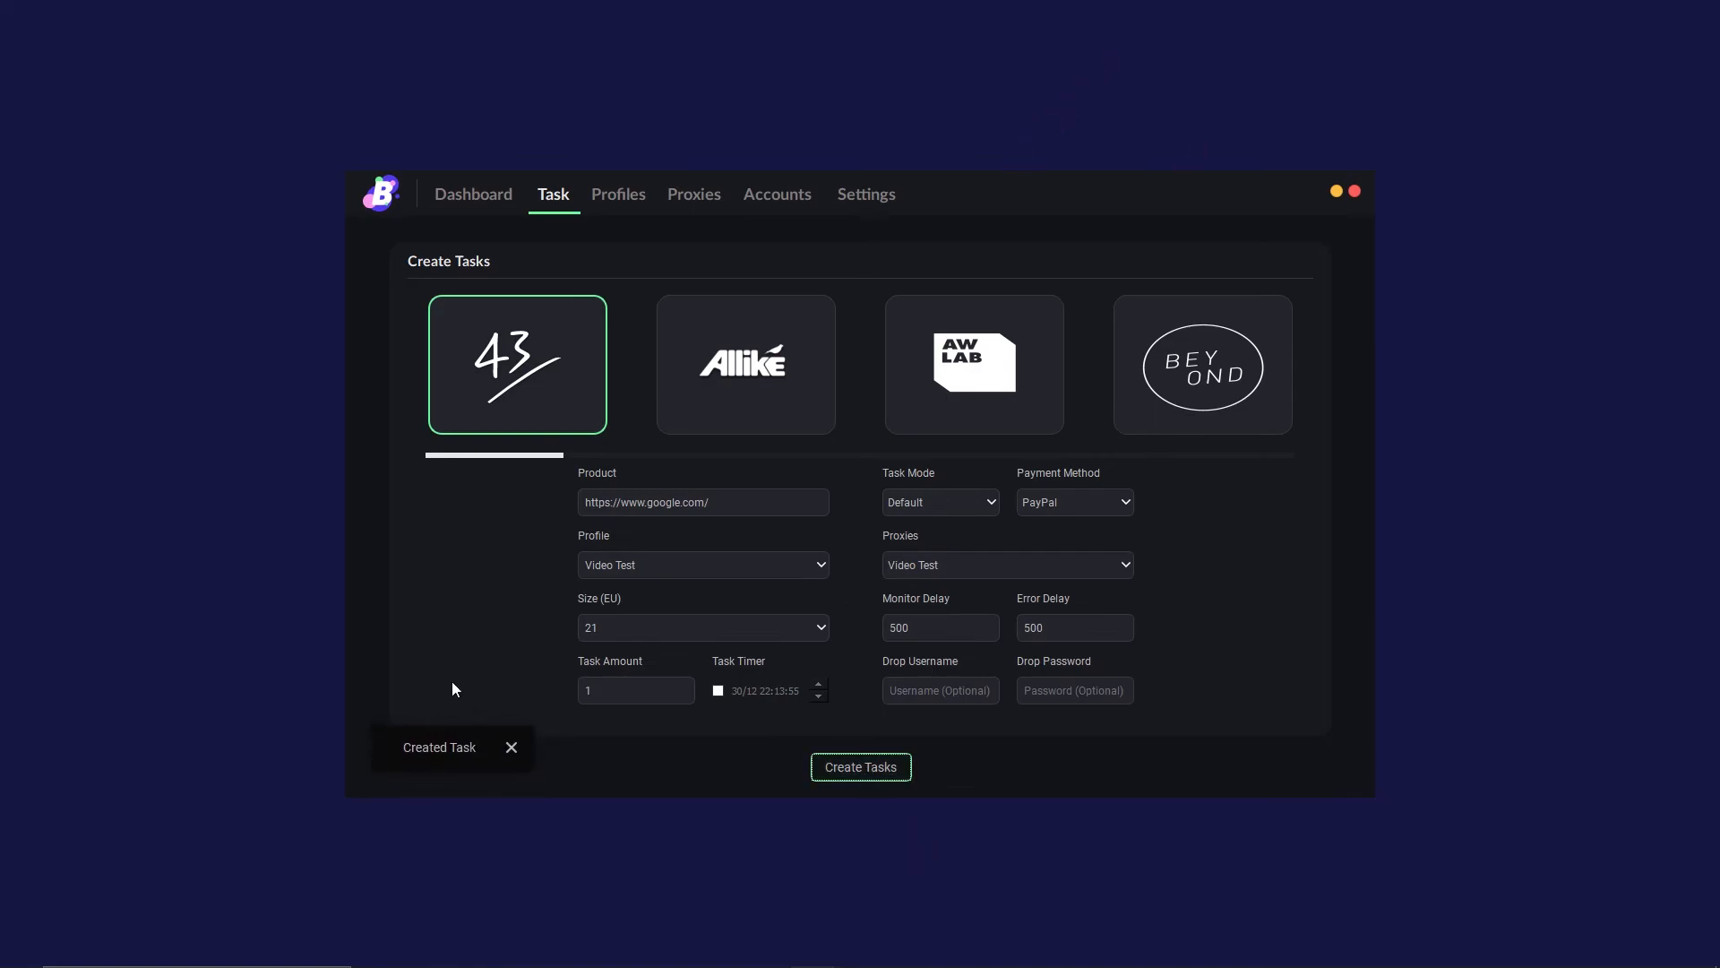
{"action": "left_click", "coordinate": [465, 197]}
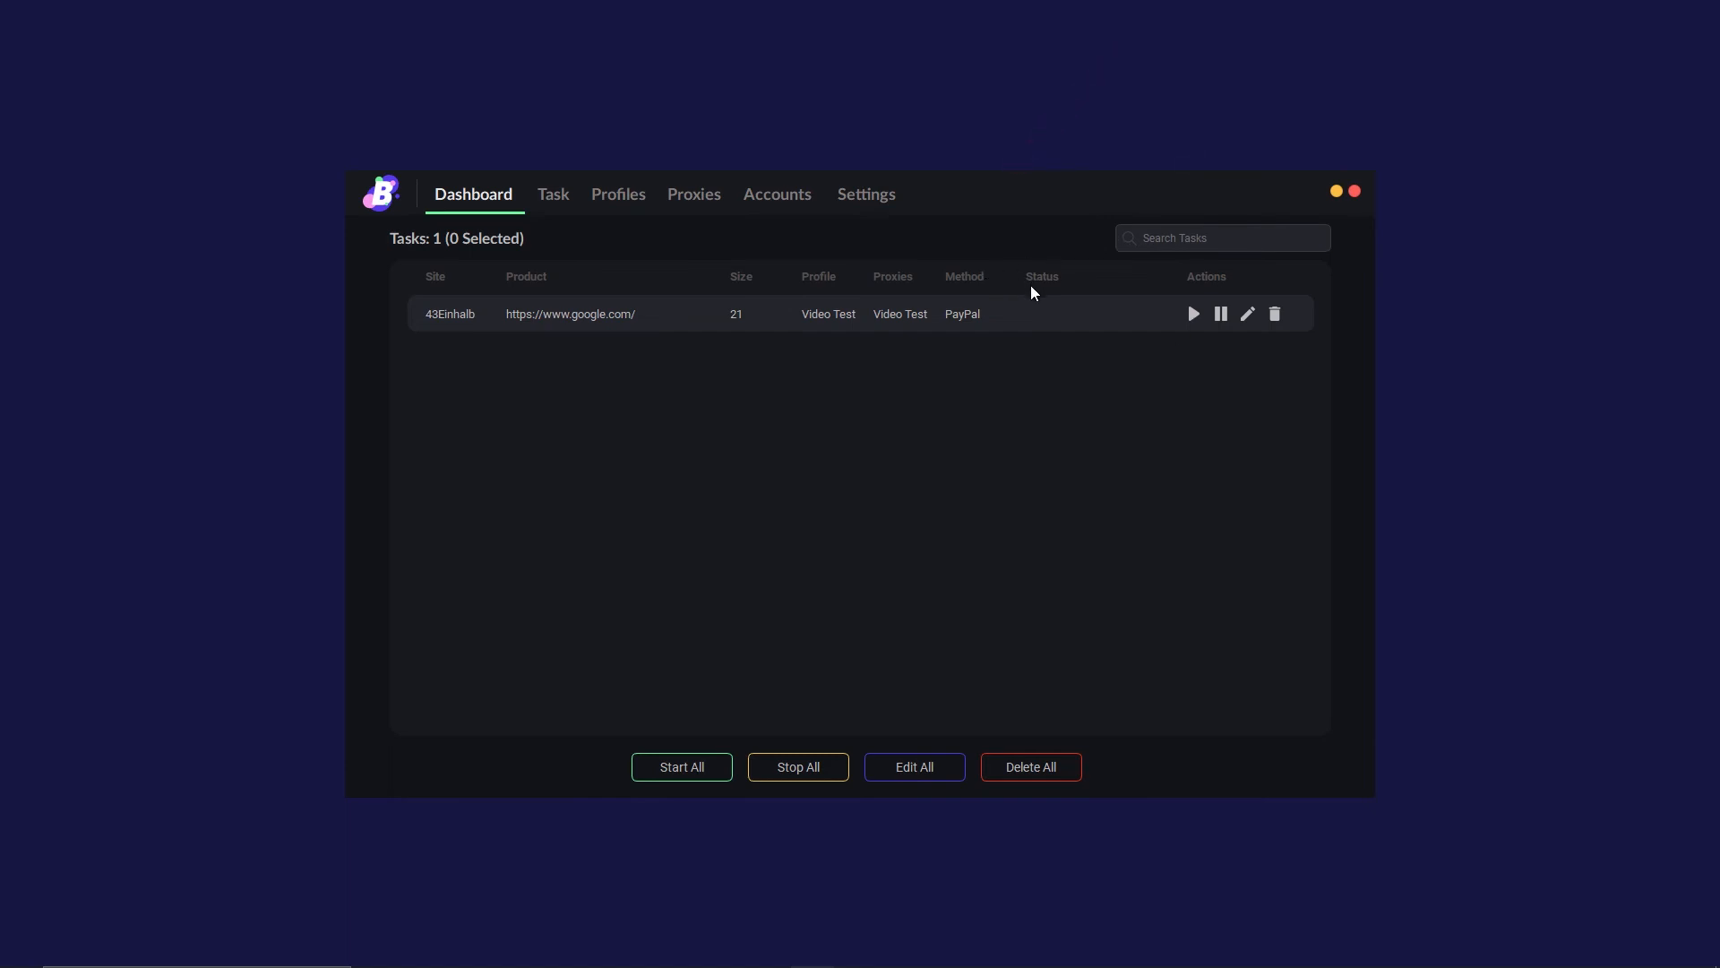
{"action": "left_click", "coordinate": [1193, 318]}
{"action": "left_click", "coordinate": [1249, 314]}
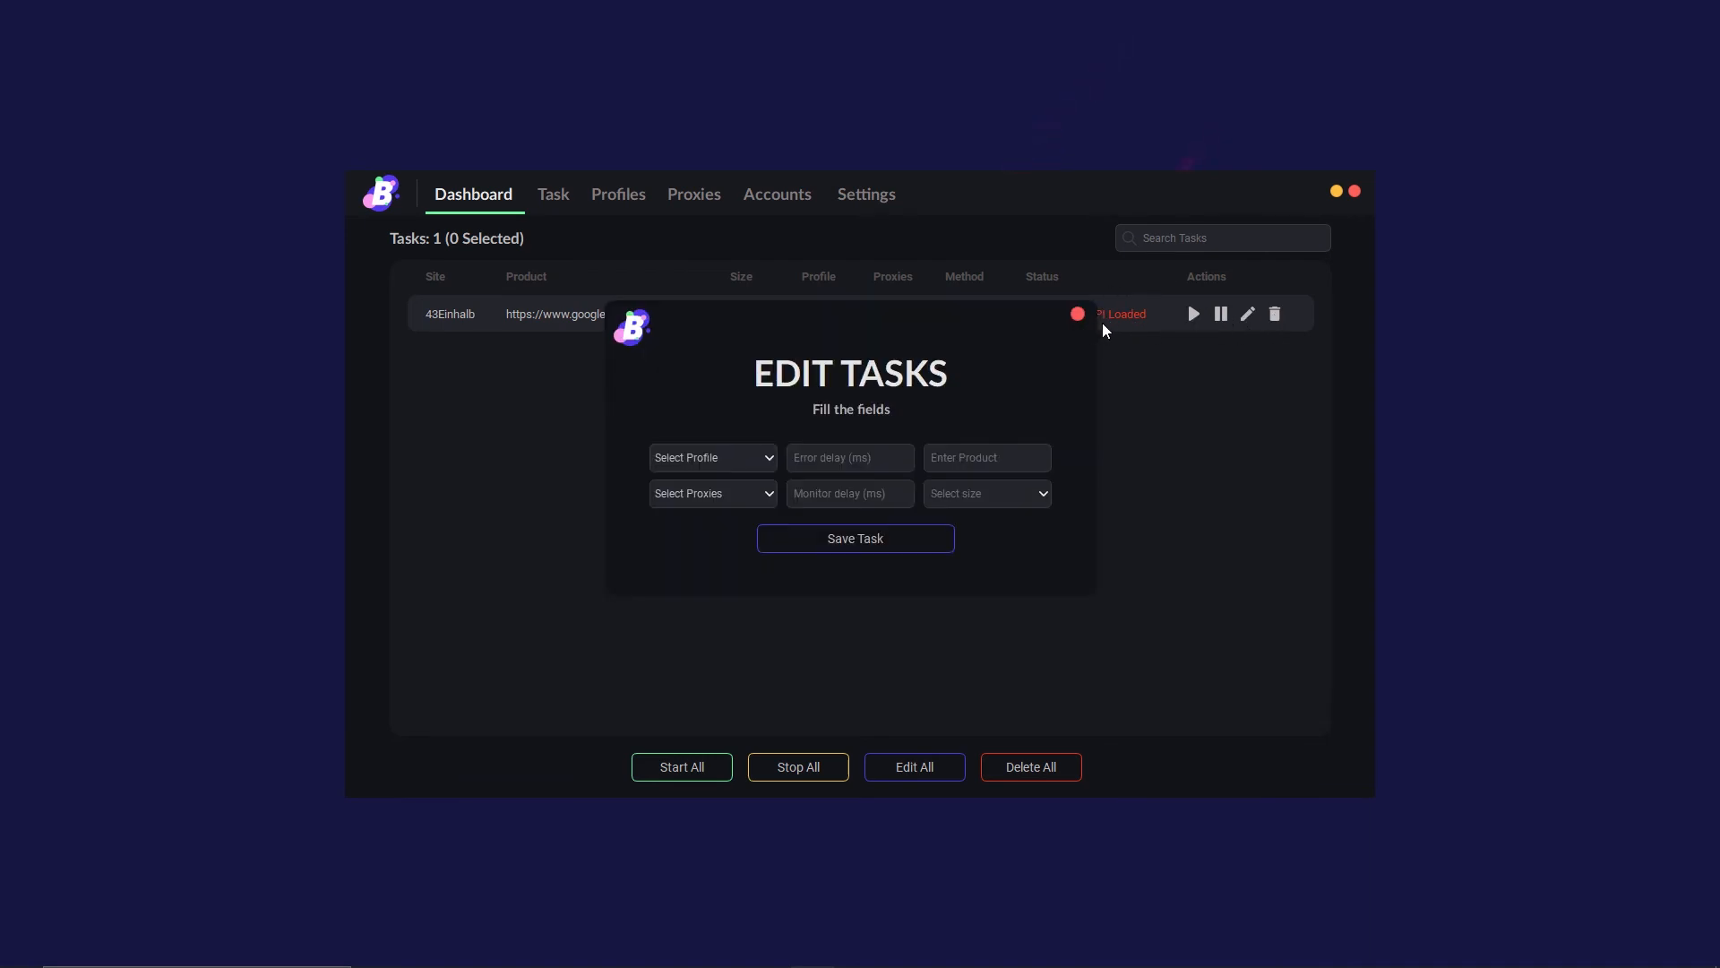
{"action": "left_click", "coordinate": [1080, 314]}
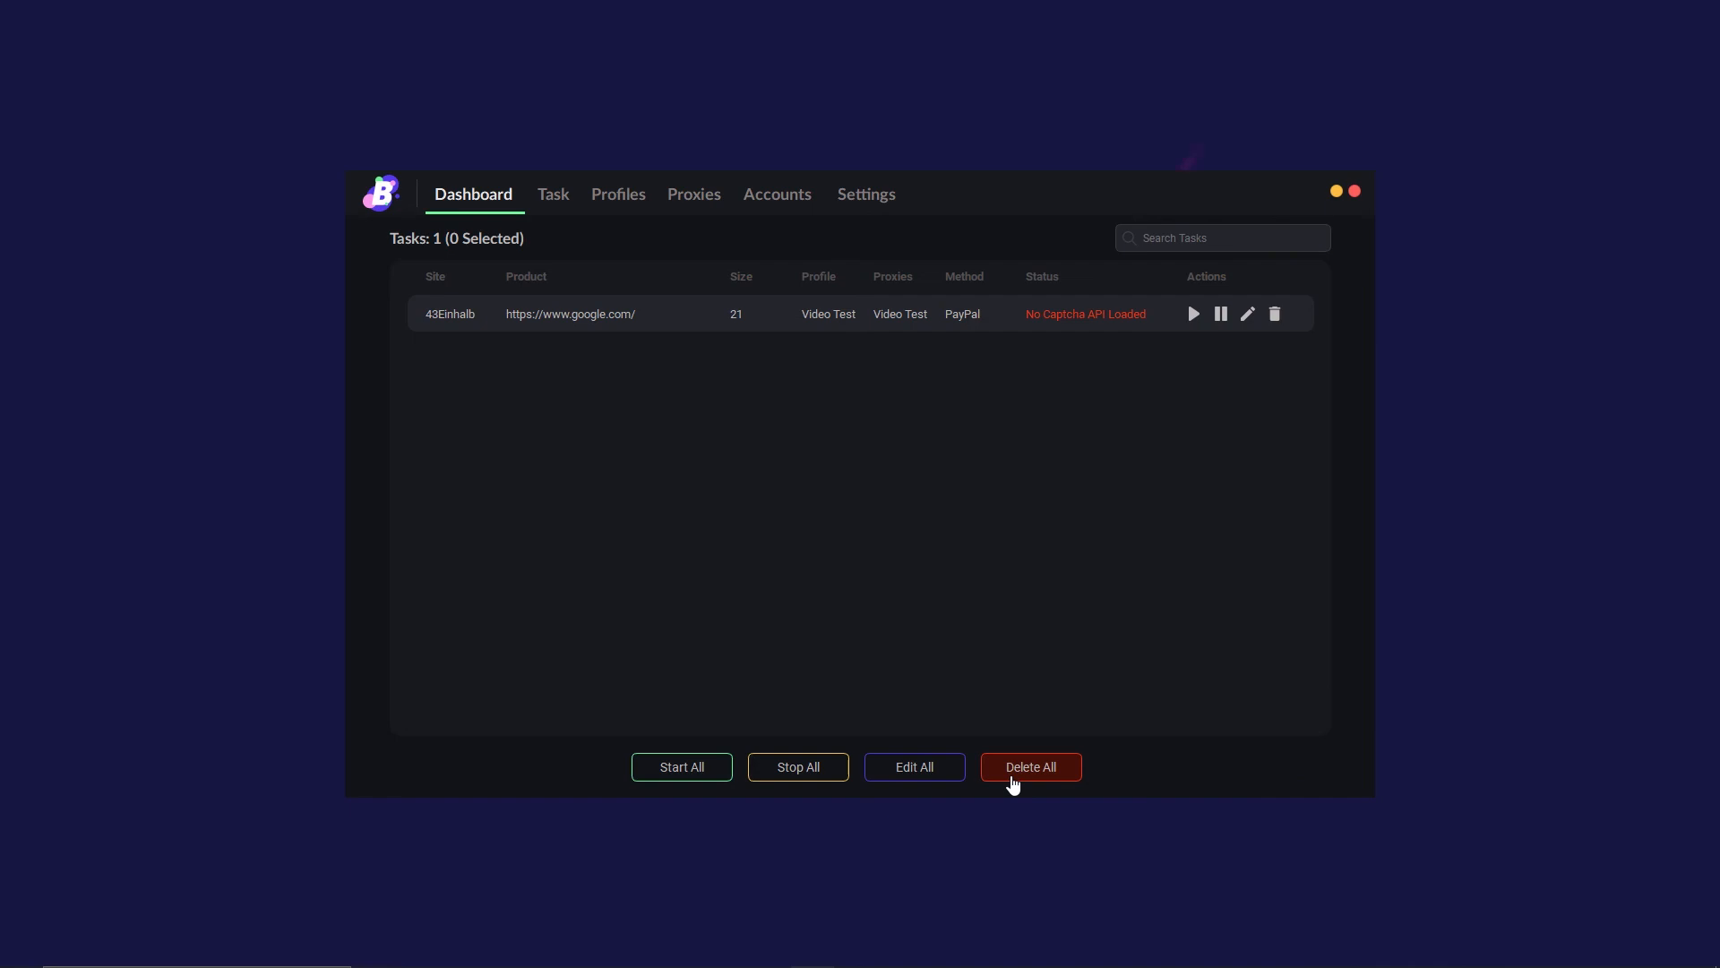
{"action": "key", "text": "ctrl+a"}
{"action": "left_click", "coordinate": [699, 338]}
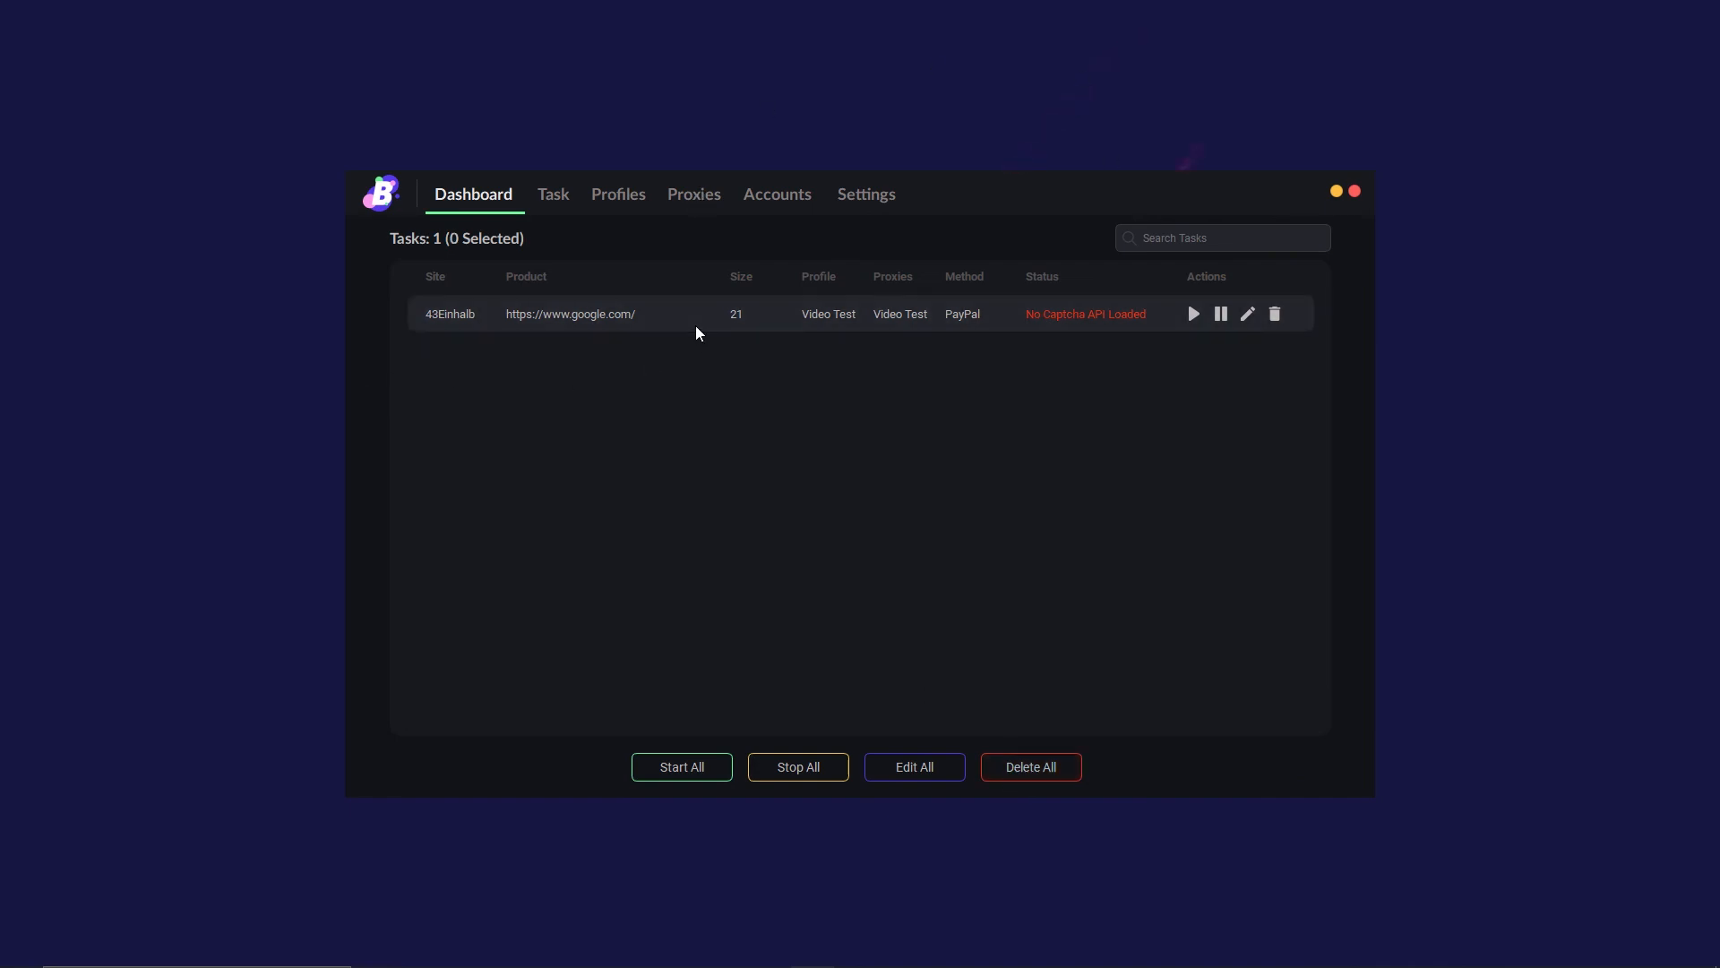
{"action": "right_click", "coordinate": [679, 325]}
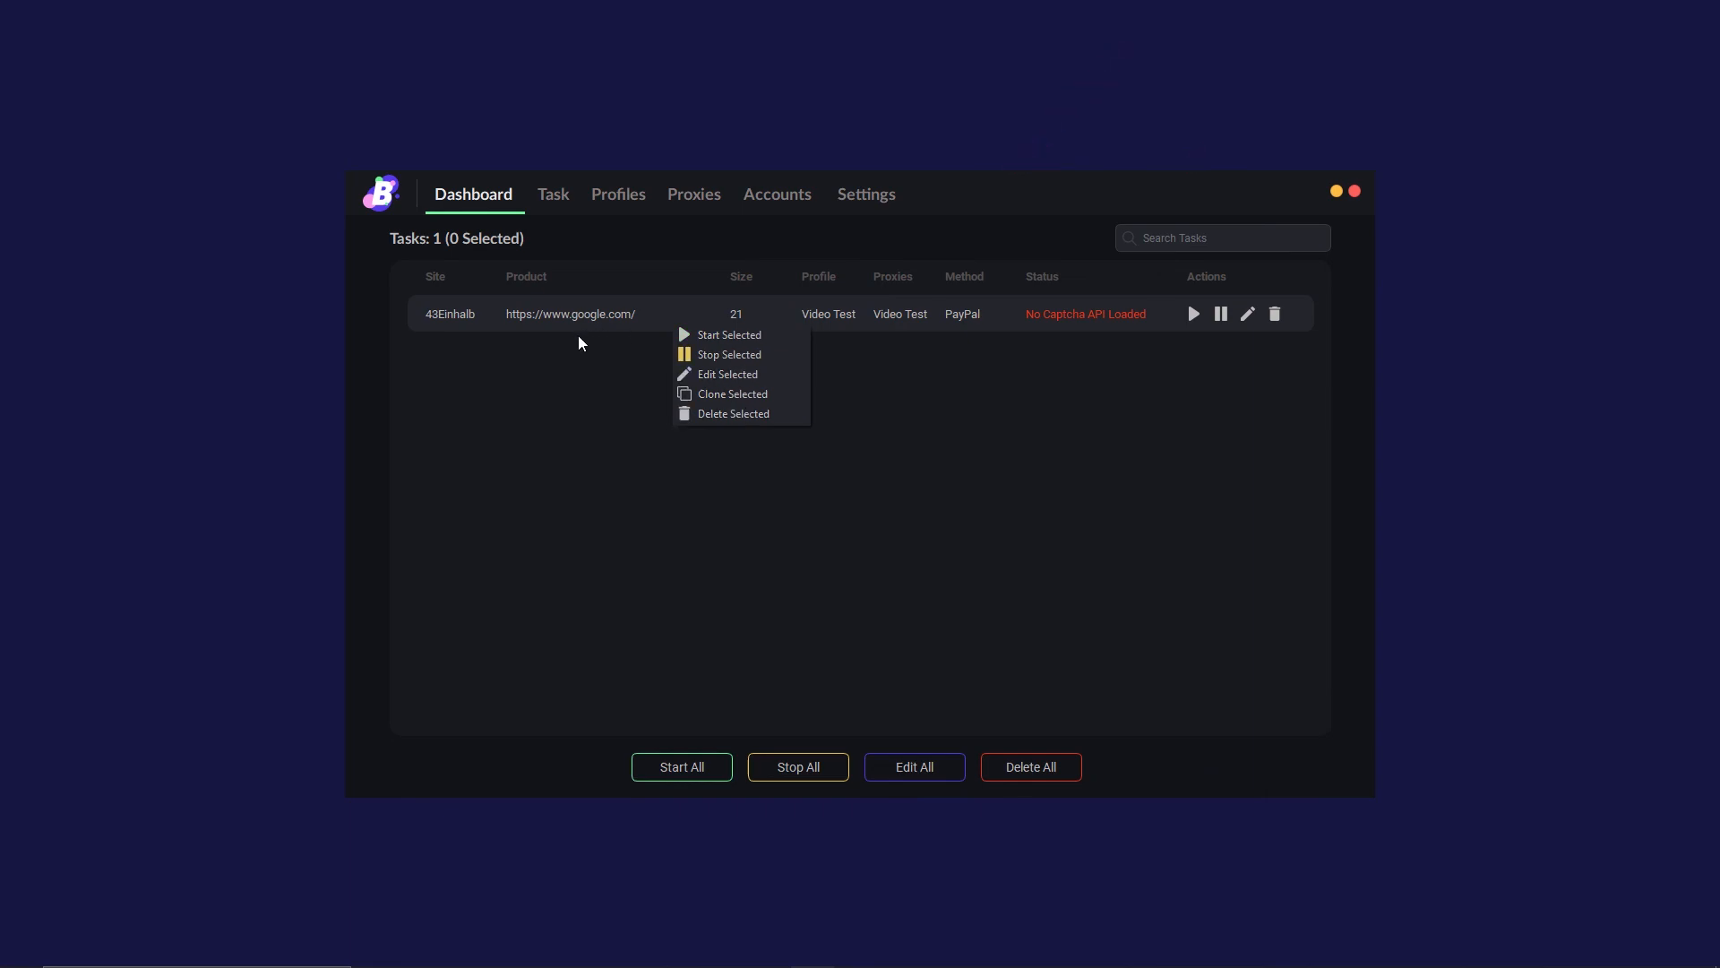
{"action": "left_click", "coordinate": [657, 314]}
{"action": "right_click", "coordinate": [657, 314]}
{"action": "left_click", "coordinate": [754, 387]}
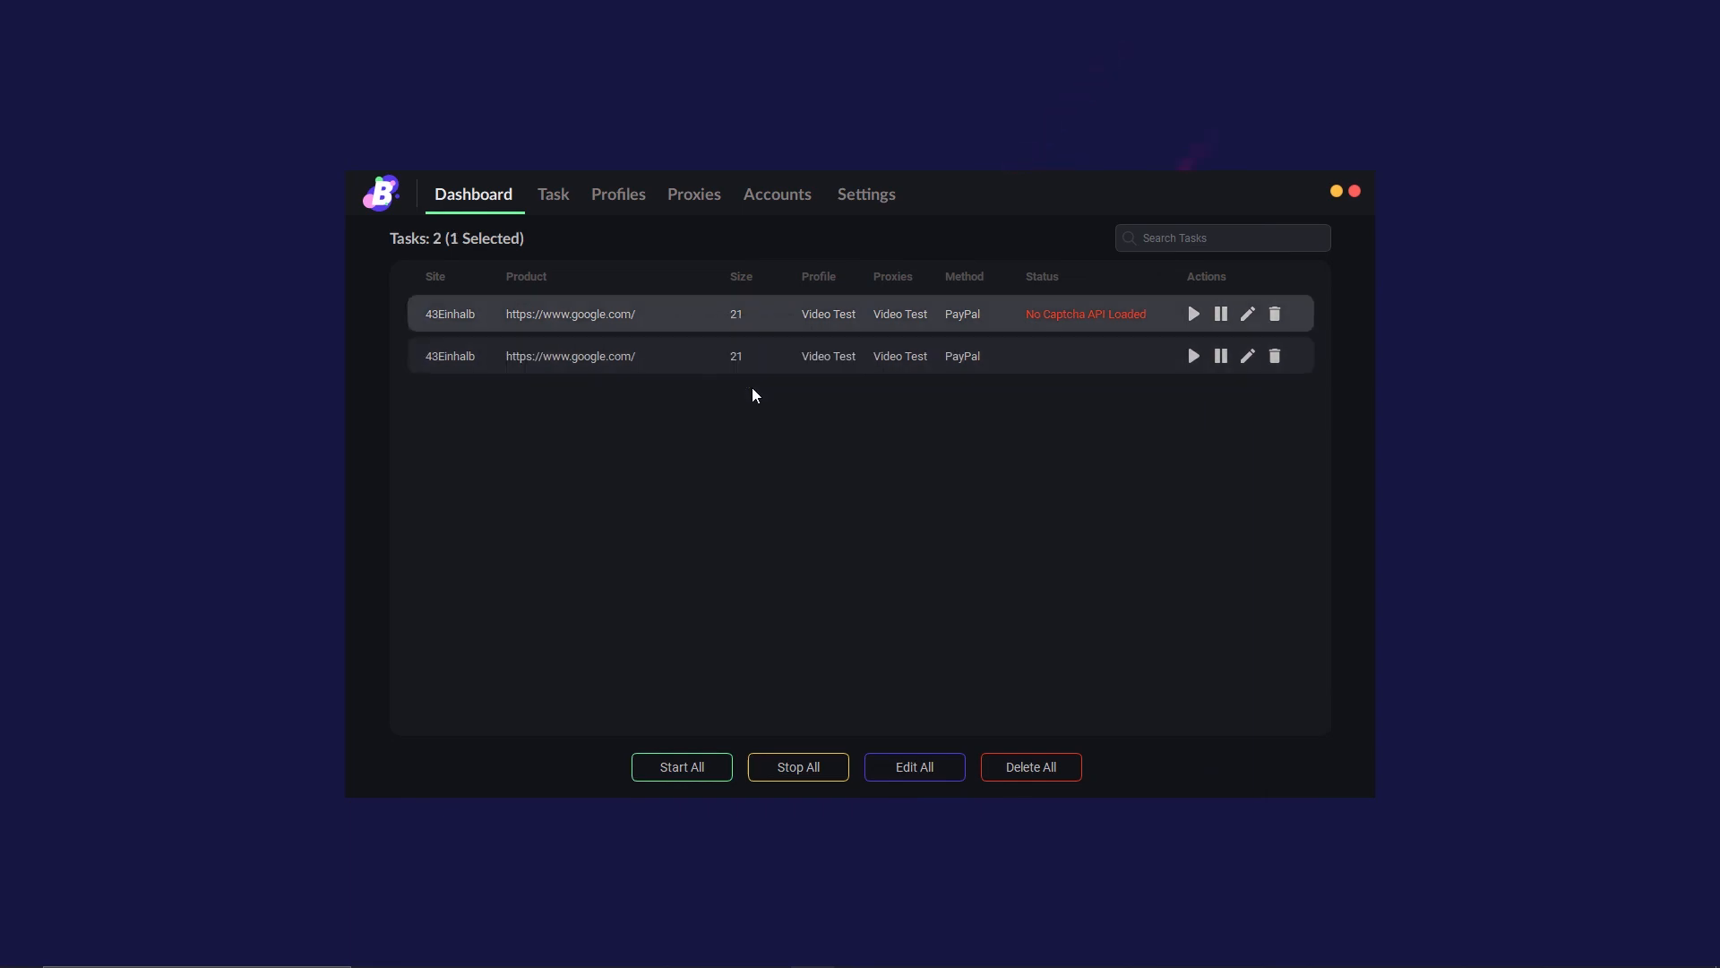
{"action": "left_click", "coordinate": [1274, 313]}
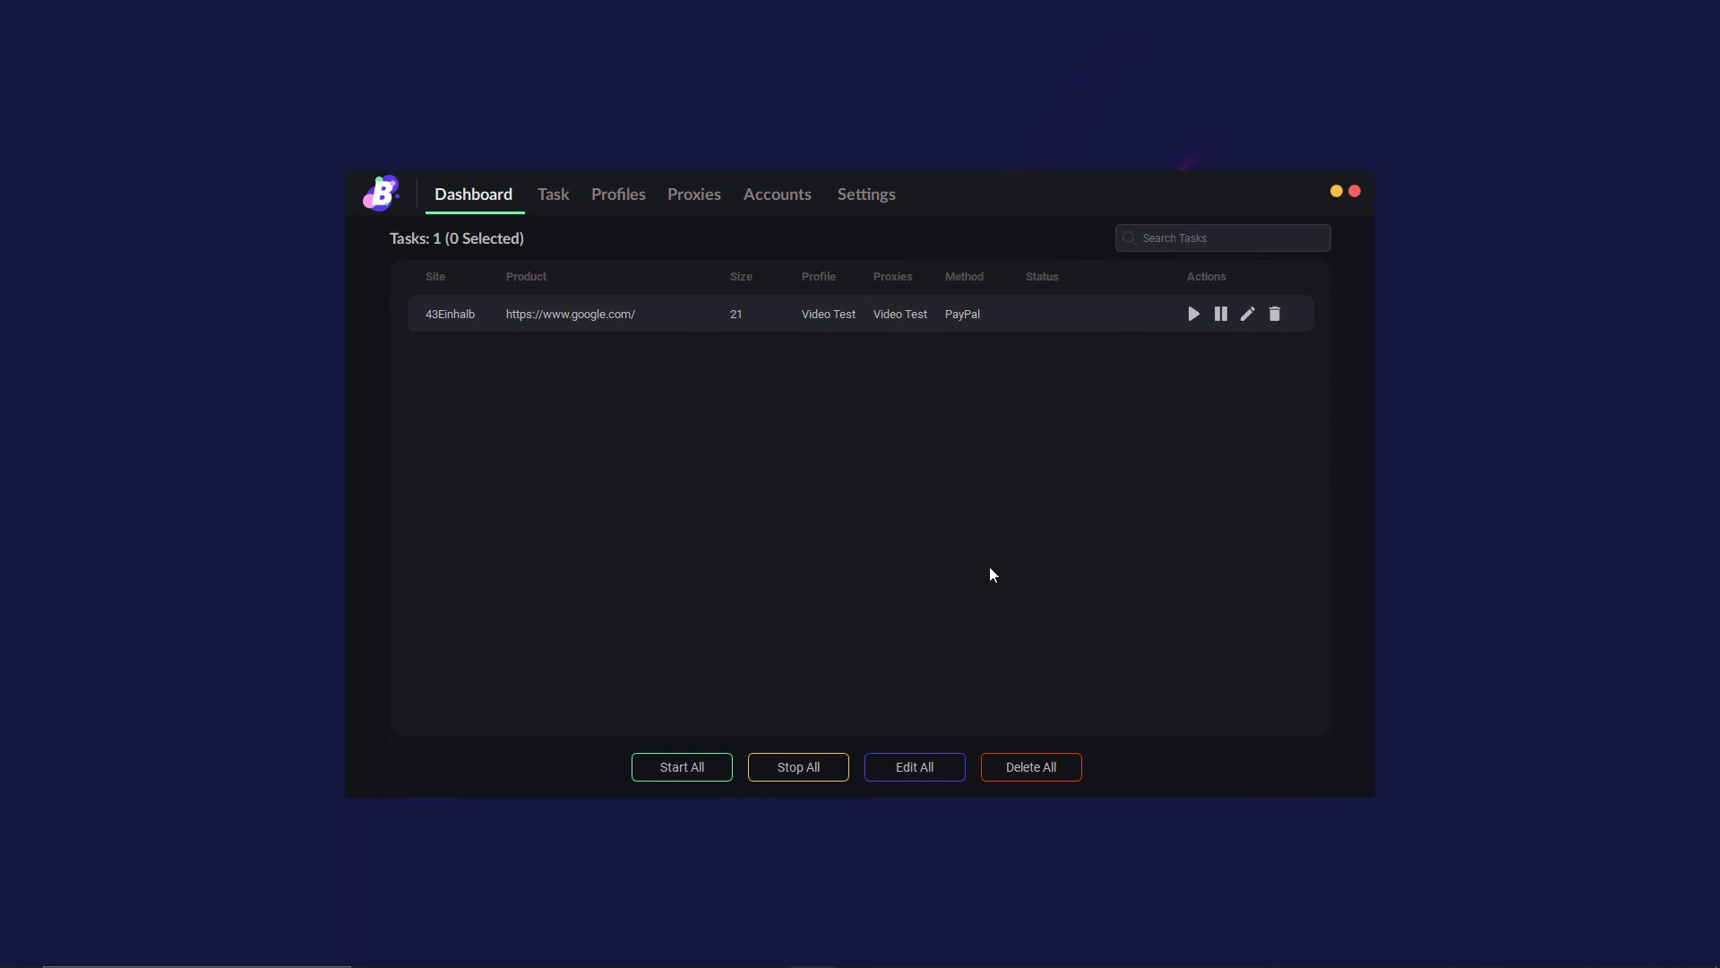